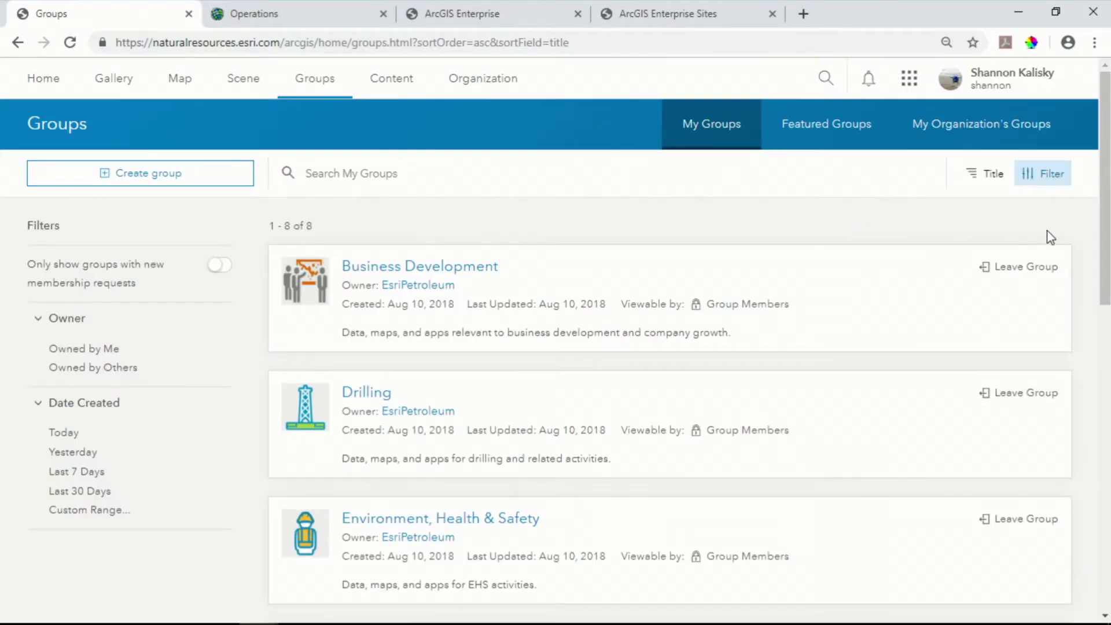
# - Scroll down the My Groups list and open the Operations group's overview page
pyautogui.scroll(-1, 1105, 226)
pyautogui.moveTo(1104, 204); pyautogui.dragTo(1098, 385)
pyautogui.click(379, 457)
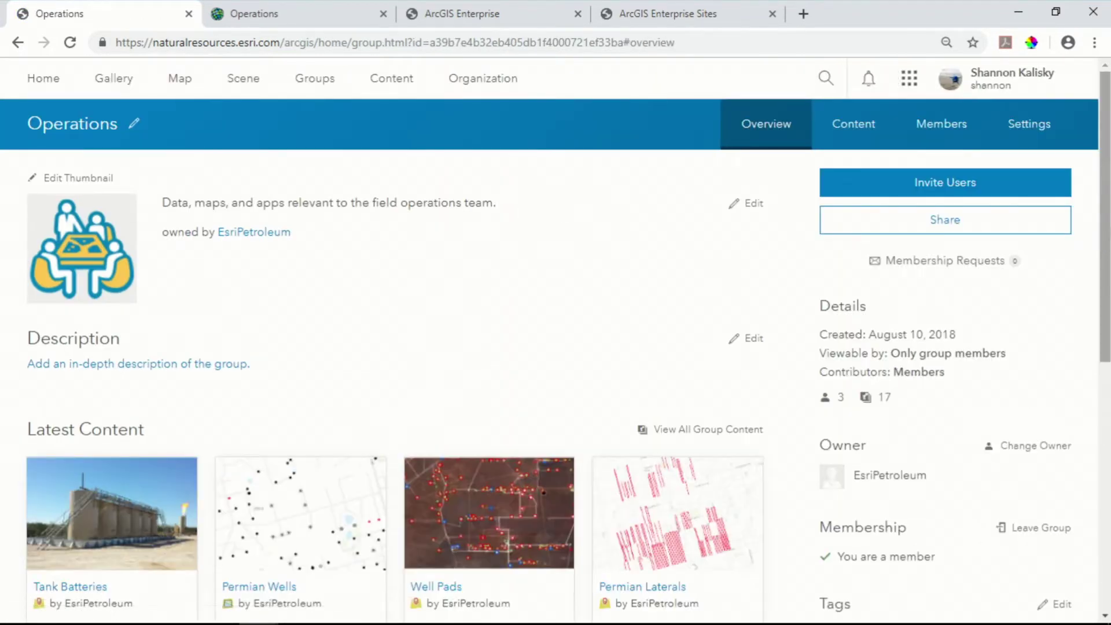
# - Review the Operations group's latest content, then switch to the Operations site tab
pyautogui.moveTo(1105, 186); pyautogui.dragTo(1109, 210)
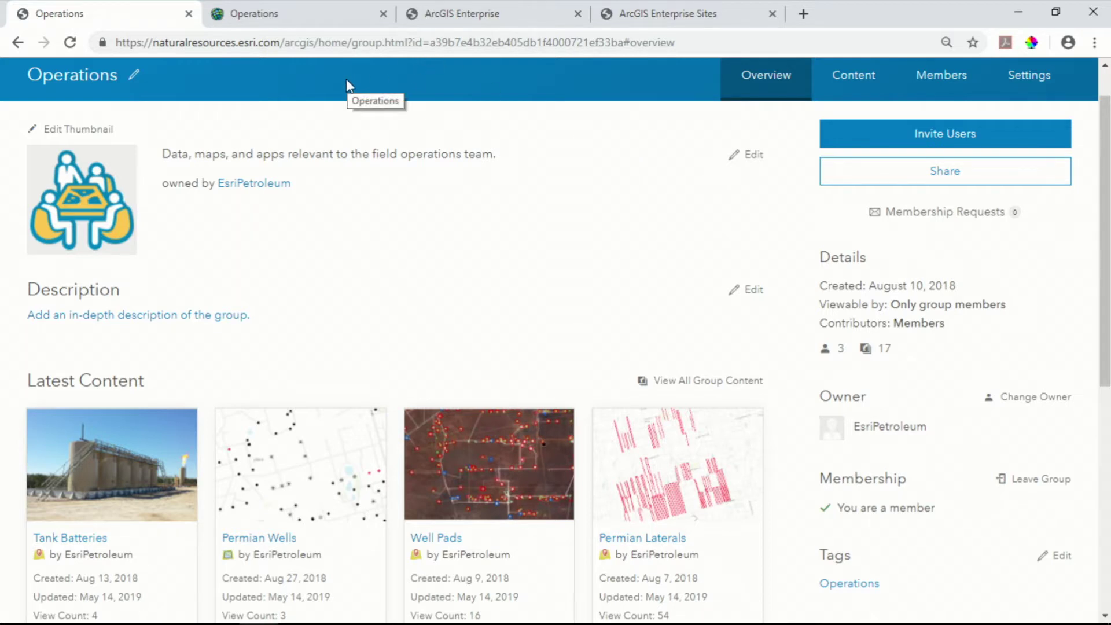
pyautogui.click(334, 8)
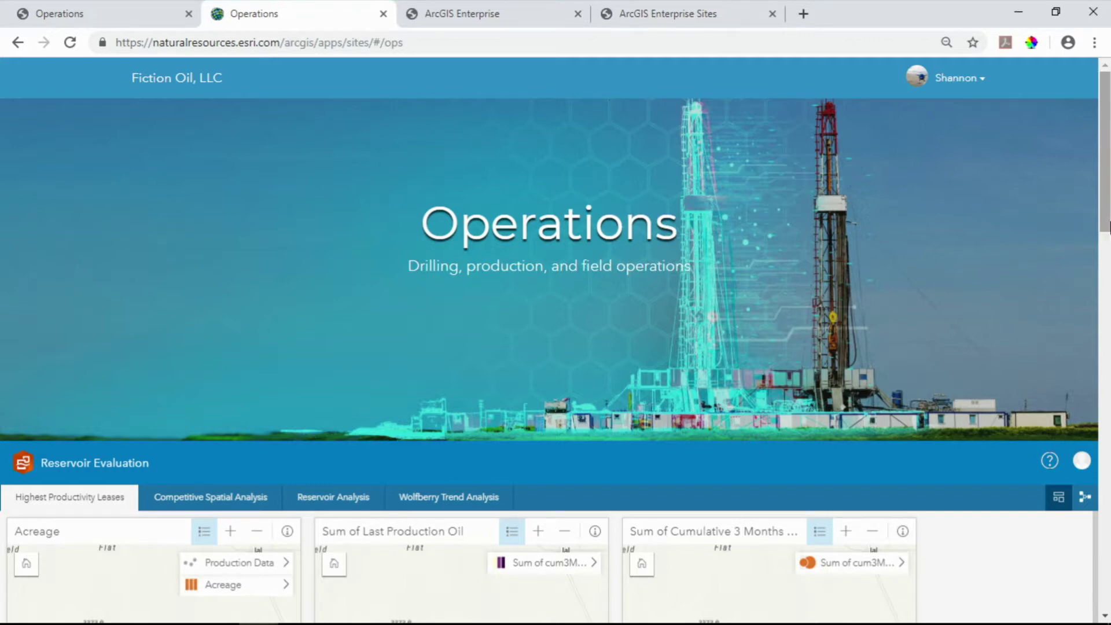
# - Switch the embedded dashboard to Competitive Spatial Analysis, then to Wolfberry Trend Analysis
pyautogui.moveTo(1108, 227); pyautogui.dragTo(1108, 333)
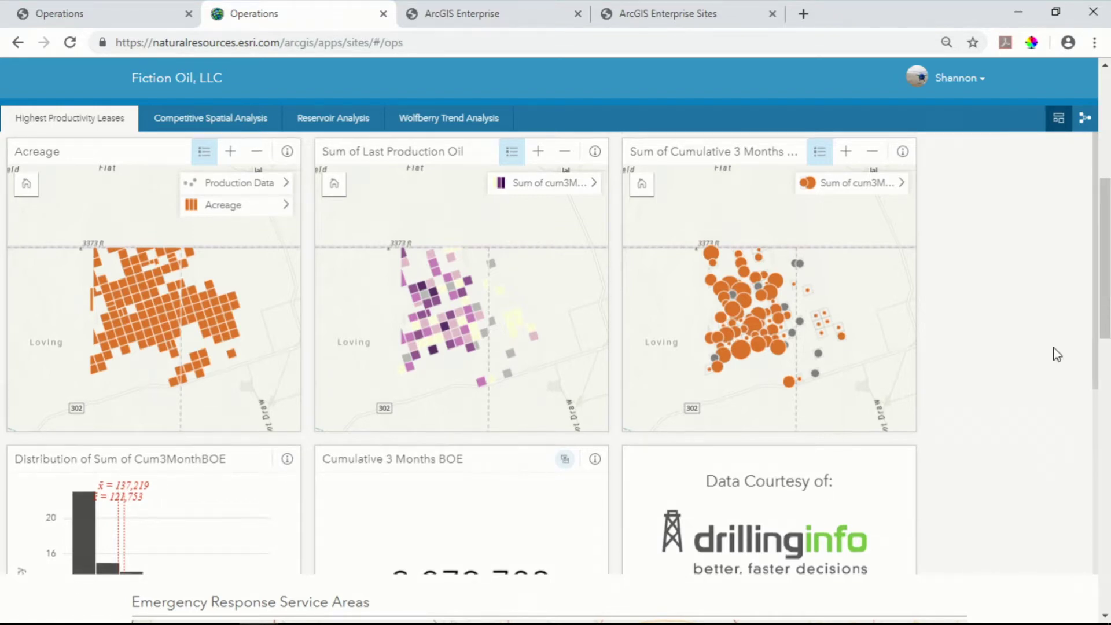
pyautogui.scroll(-3, 1057, 354)
pyautogui.scroll(3, 1056, 353)
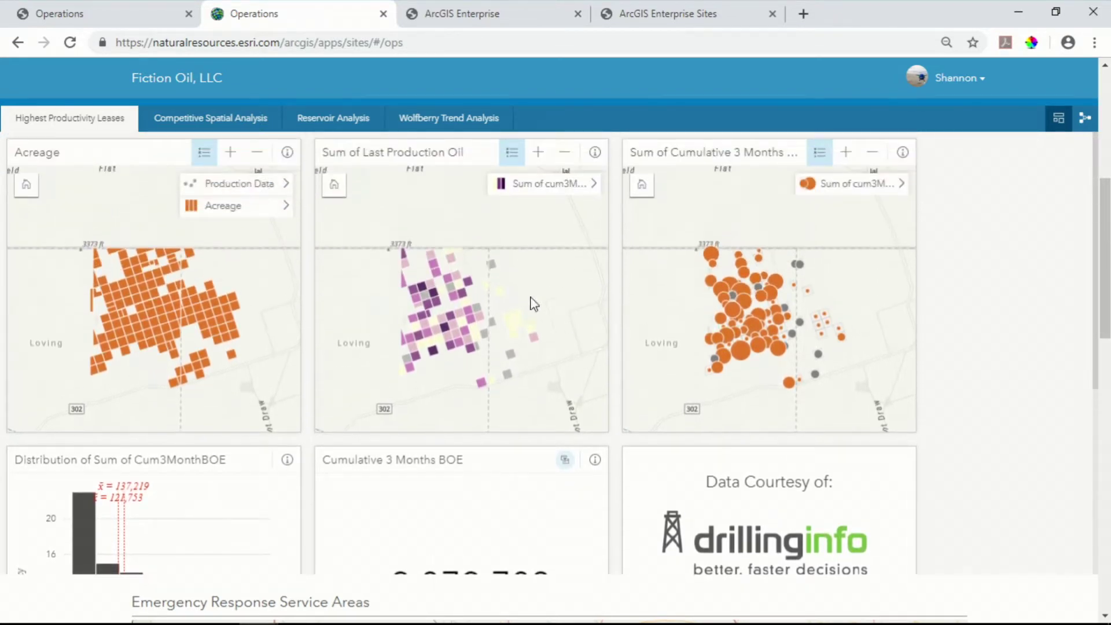
pyautogui.click(263, 123)
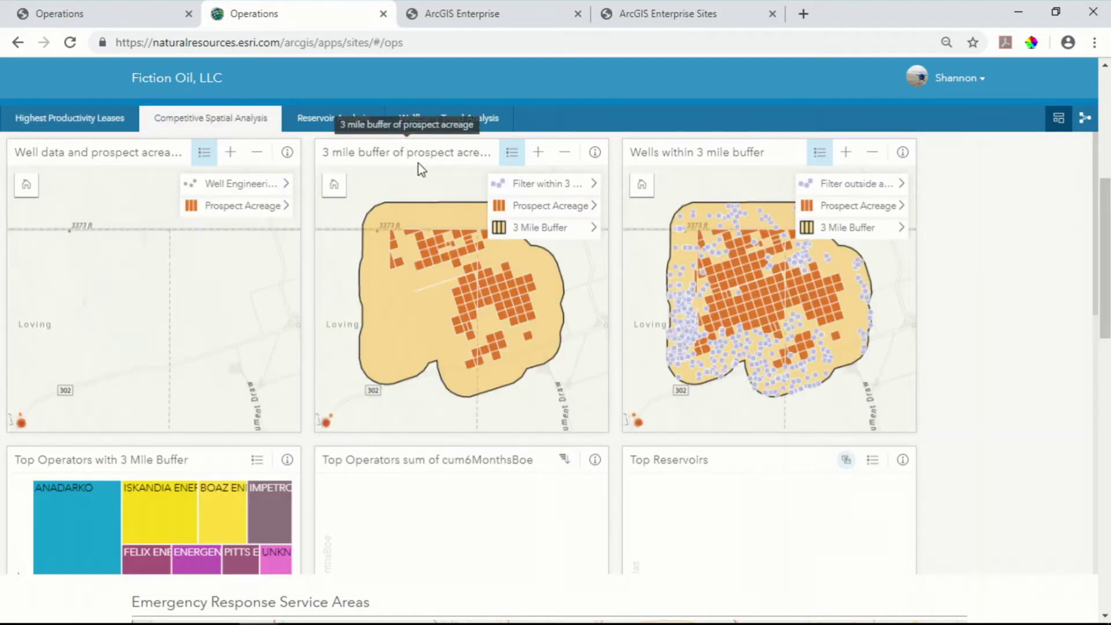
pyautogui.click(434, 118)
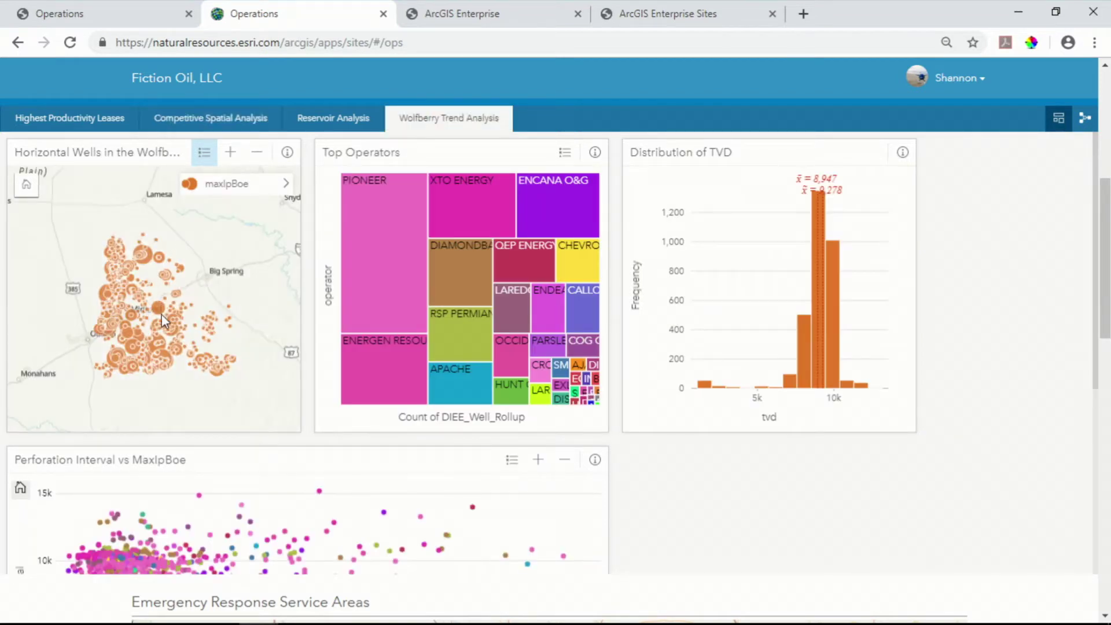
# - Filter the dashboard charts to the GERMANIA 42 well and scroll to the Emergency Response map
pyautogui.click(163, 319)
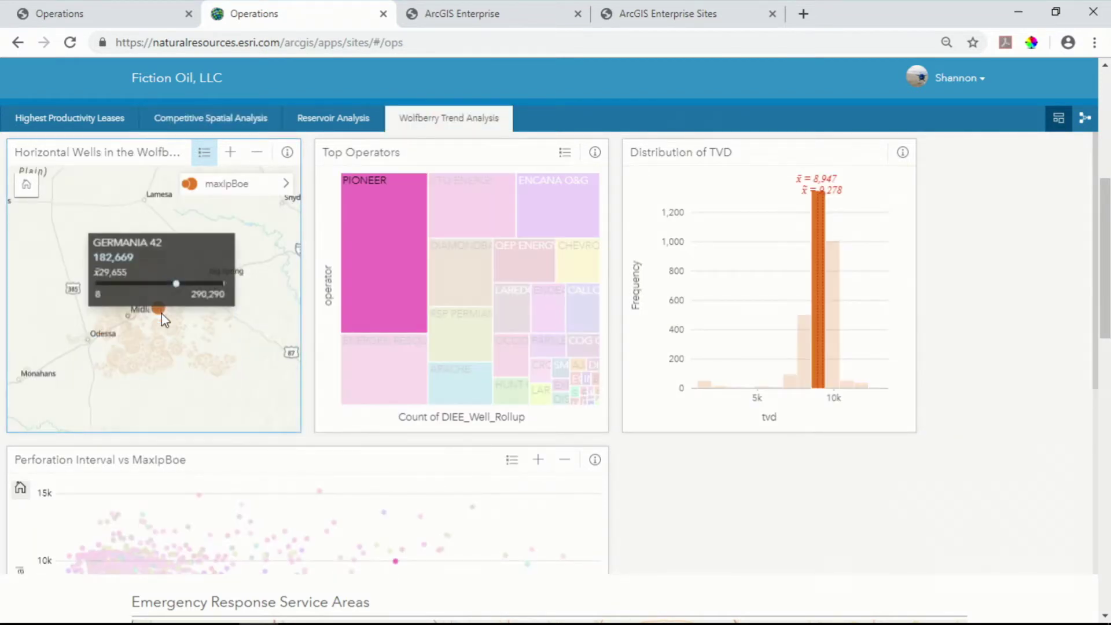
pyautogui.scroll(-1, 1105, 243)
pyautogui.moveTo(1105, 243); pyautogui.dragTo(1106, 369)
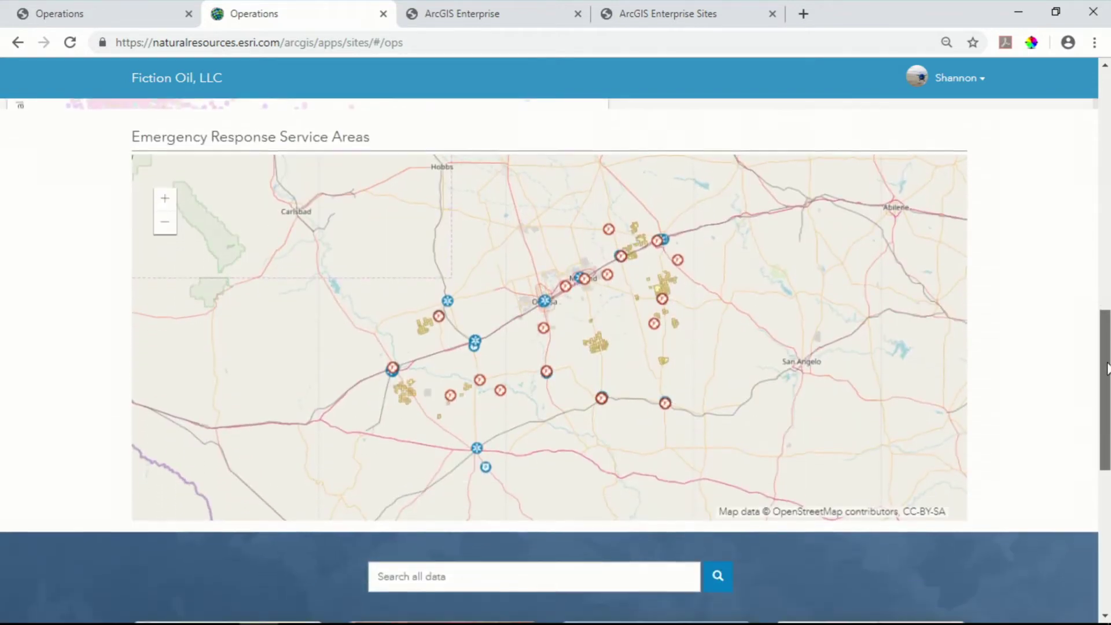
# - Zoom the map in one level, view the Grandfalls Fire Department popup, and scroll to the data cards
pyautogui.click(166, 201)
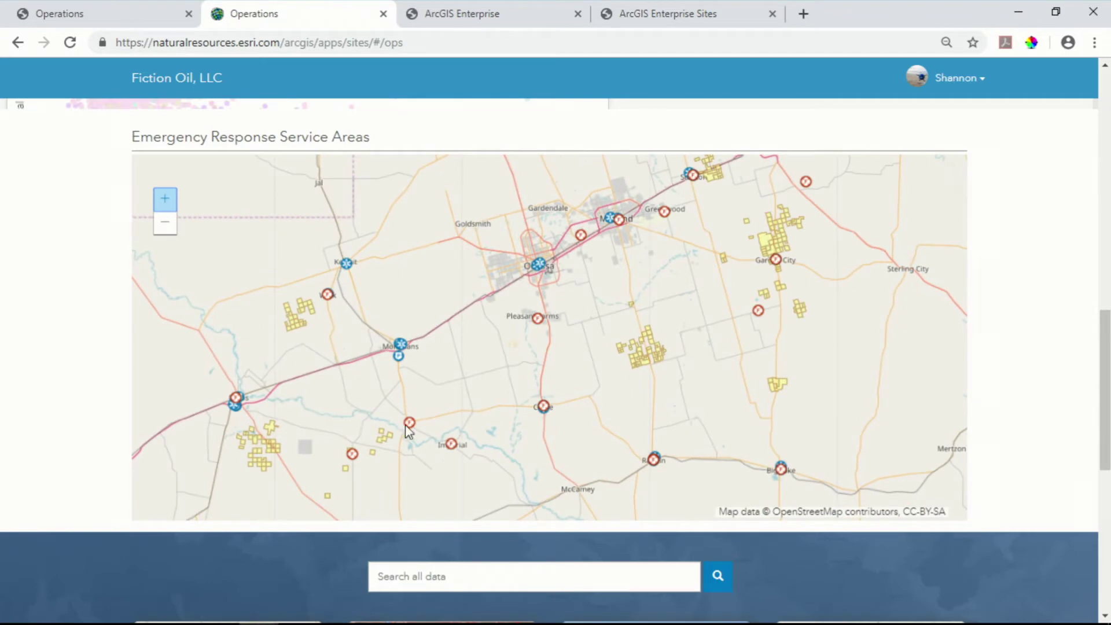
pyautogui.click(410, 421)
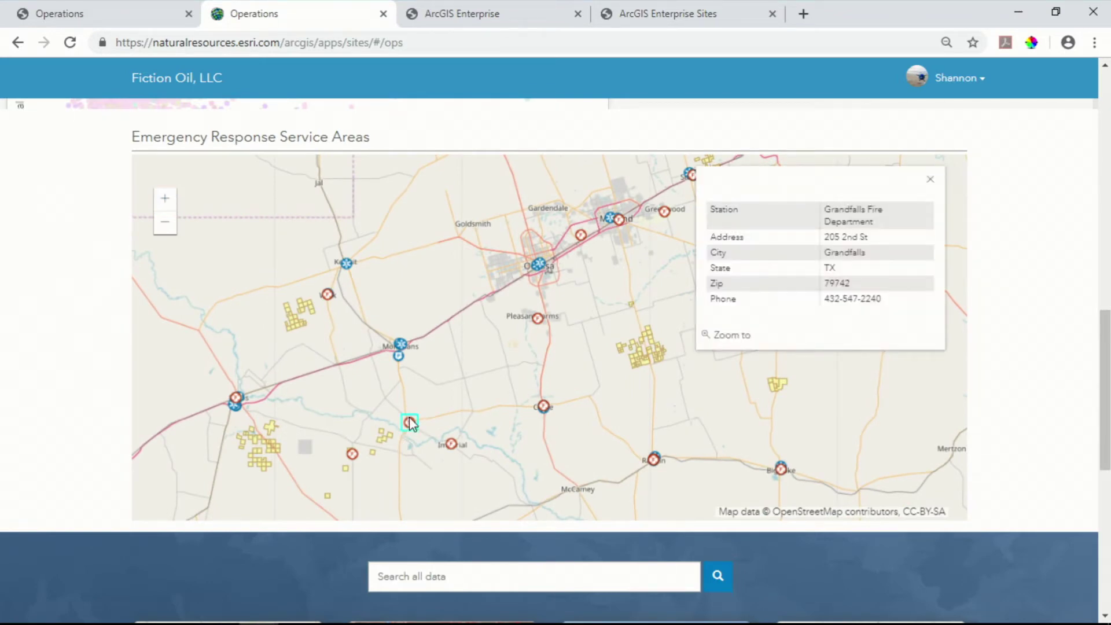
pyautogui.moveTo(1105, 344); pyautogui.dragTo(1105, 473)
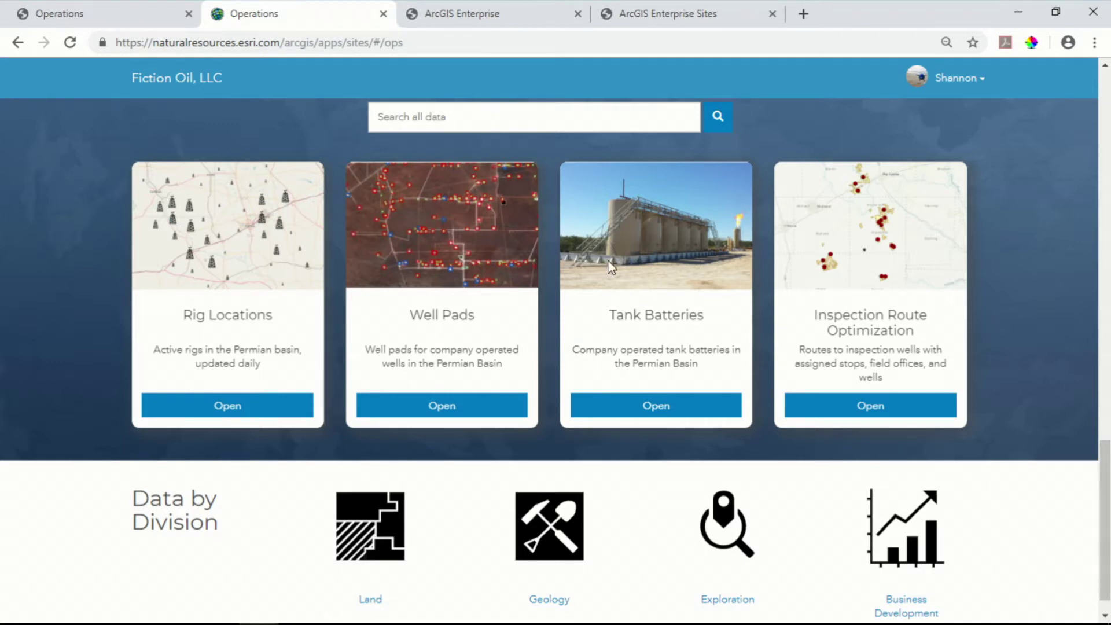
# - Browse the Exploration division's data items, then return to the Fiction Oil portal home tab
pyautogui.click(736, 539)
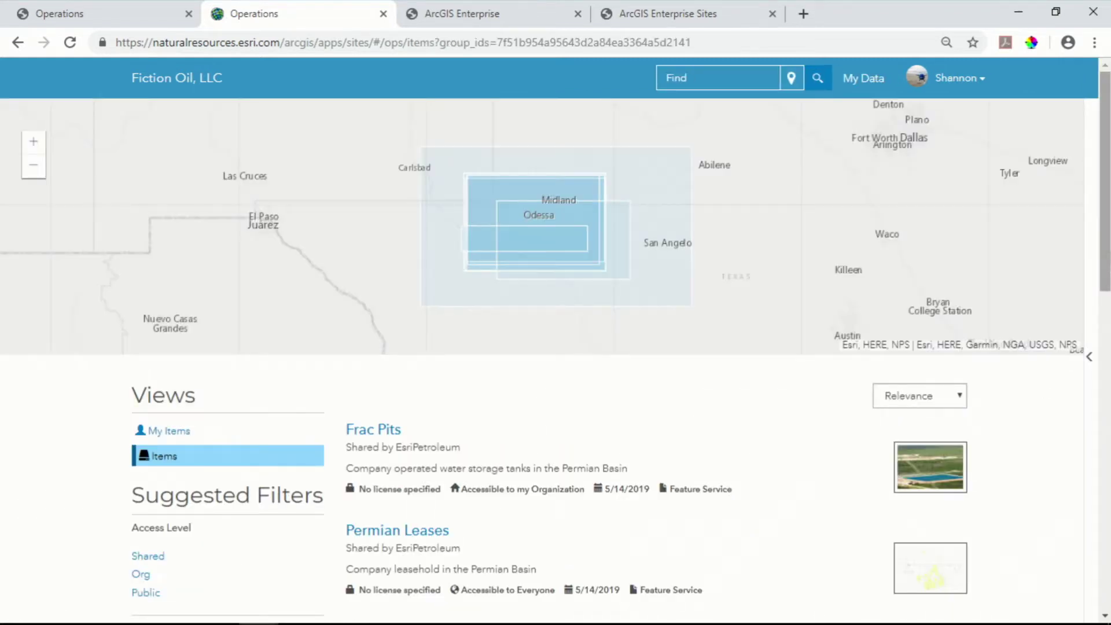
pyautogui.moveTo(1106, 259); pyautogui.dragTo(1106, 363)
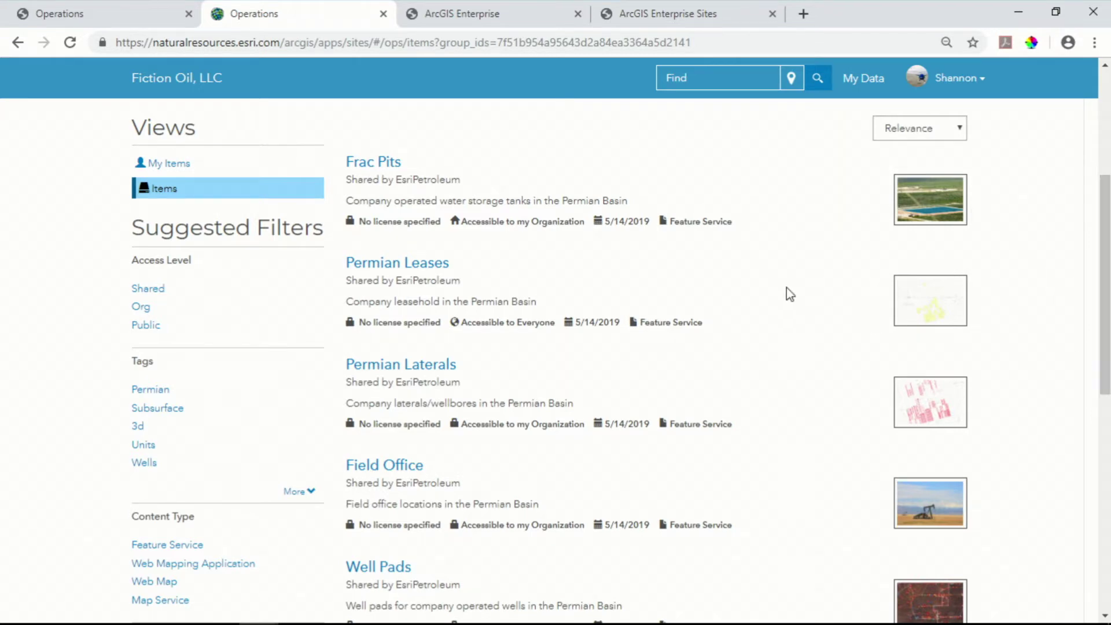
pyautogui.click(463, 16)
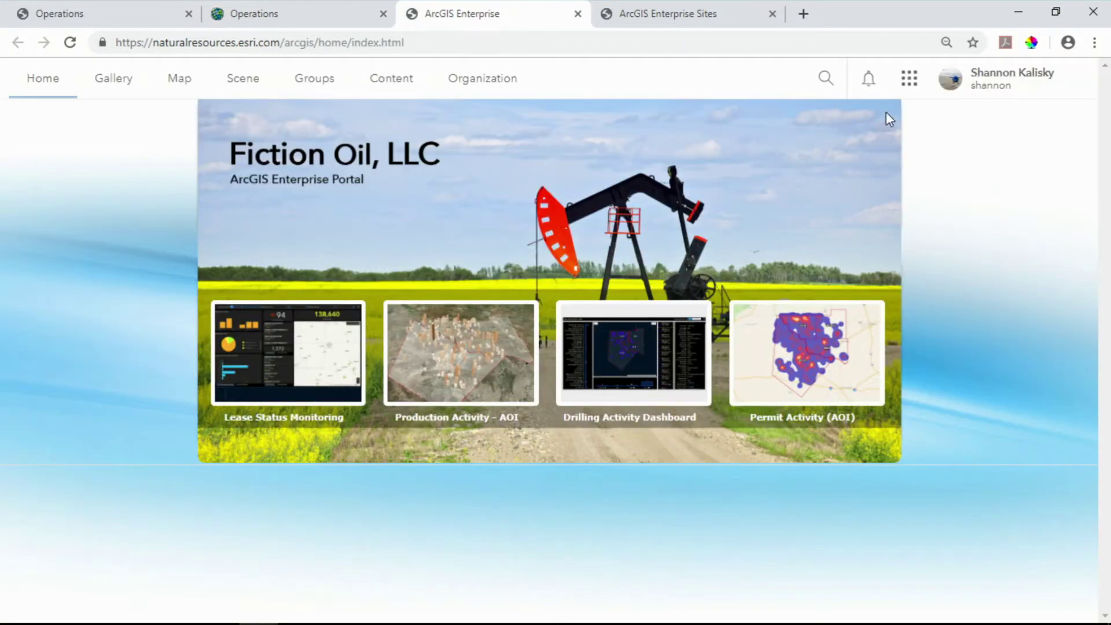
# - Launch the Sites app from the portal app launcher to reach Site Manager
pyautogui.click(908, 80)
pyautogui.click(752, 145)
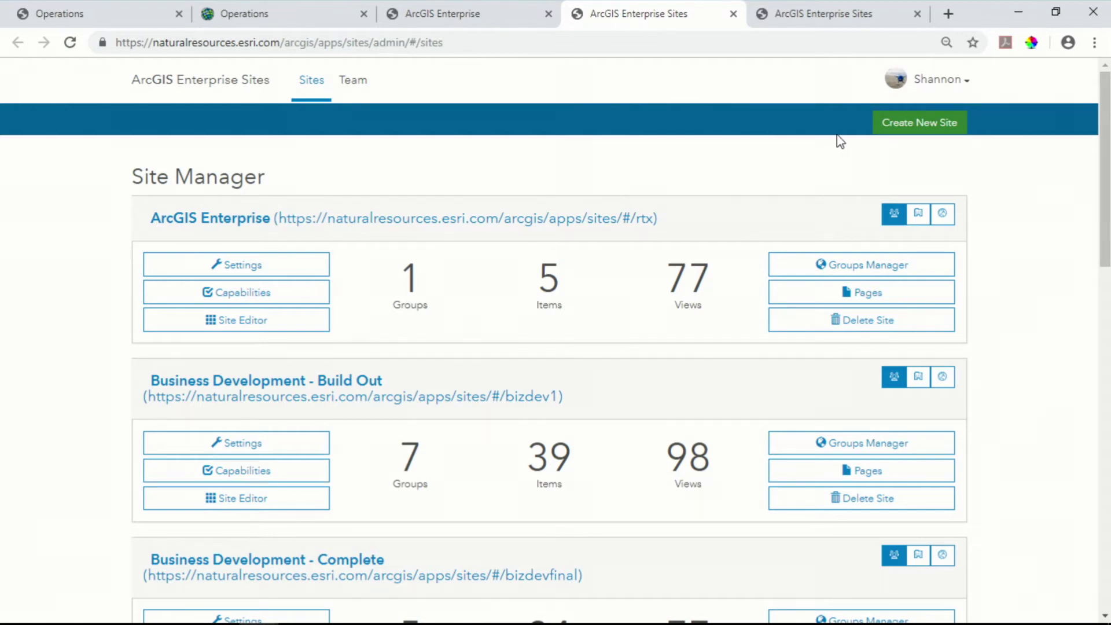
# - Create a new site named 'Business Development' with site URL 'busdev' and save it
pyautogui.click(945, 123)
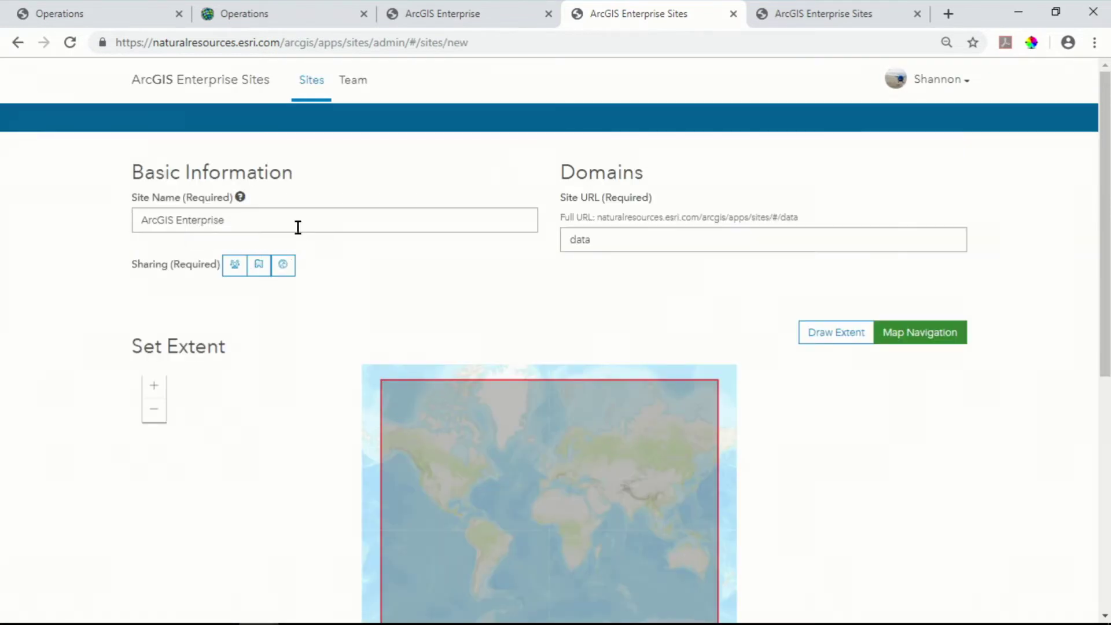
pyautogui.moveTo(298, 223); pyautogui.dragTo(116, 220)
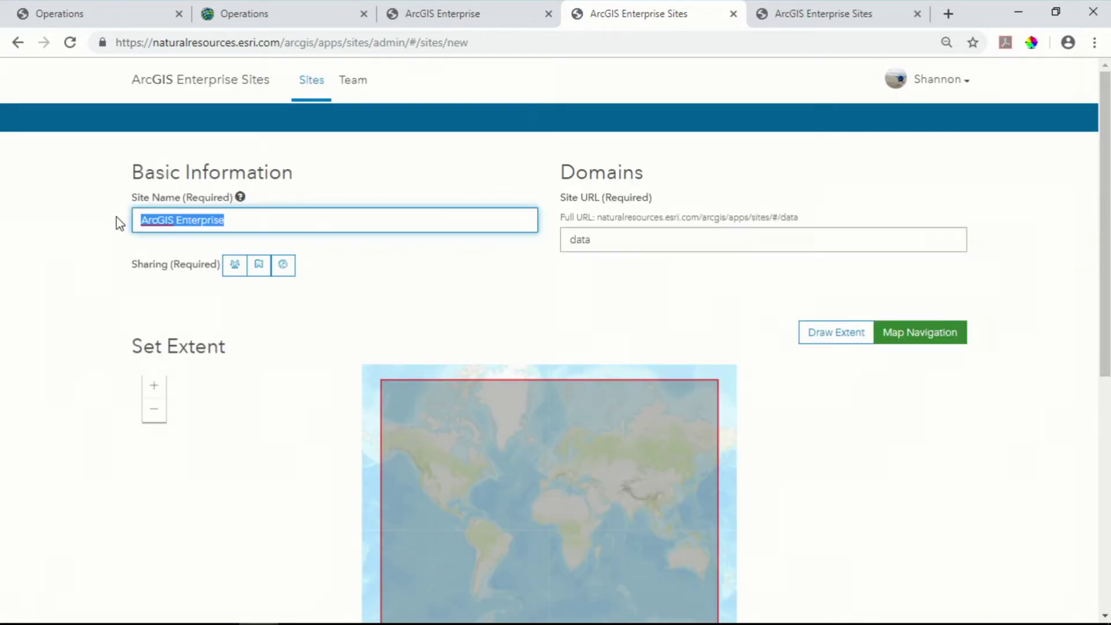
pyautogui.write('Business D')
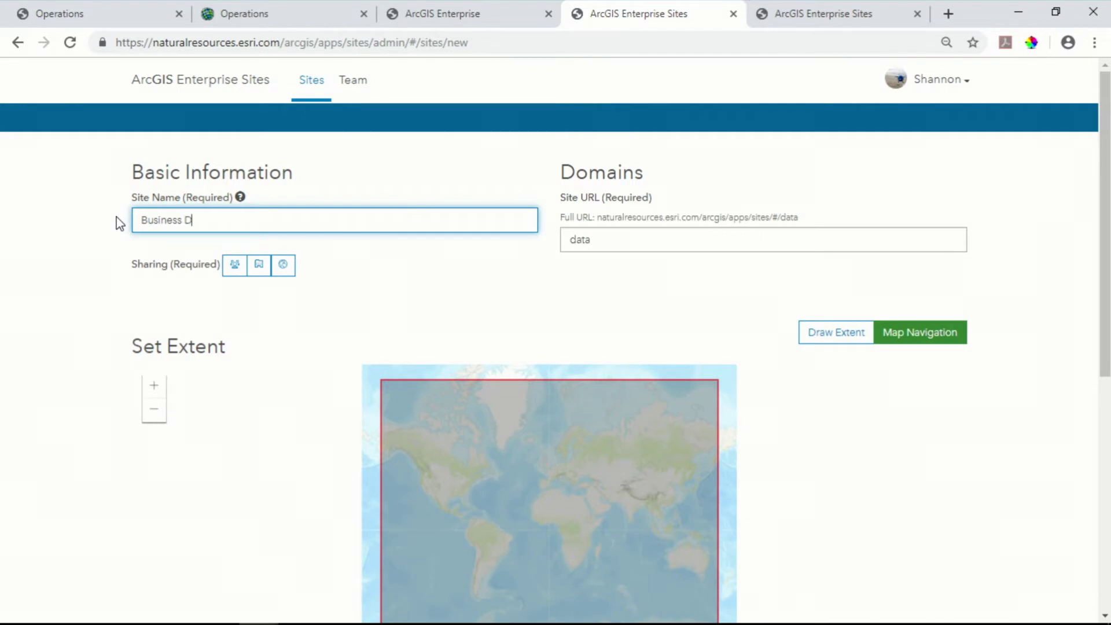
pyautogui.write('evelopment')
pyautogui.click(634, 246)
pyautogui.write('busdev')
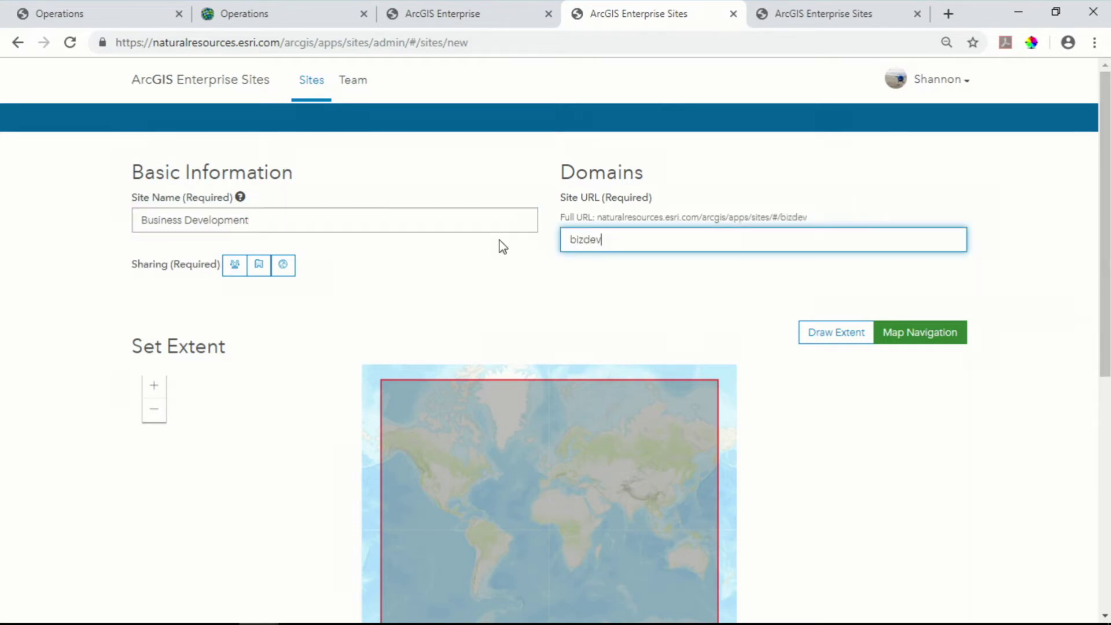
pyautogui.scroll(-4, 529, 273)
pyautogui.click(160, 585)
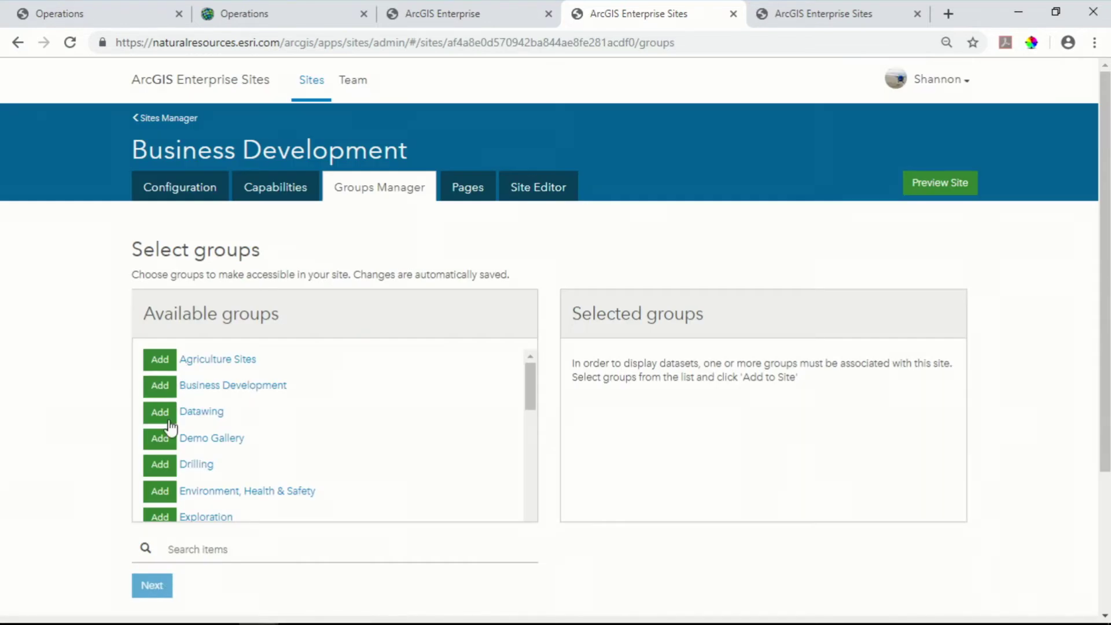
# - Add the Business Development, Drilling, Exploration, Land and Operations groups to the site
pyautogui.click(167, 390)
pyautogui.click(162, 443)
pyautogui.click(156, 463)
pyautogui.click(158, 489)
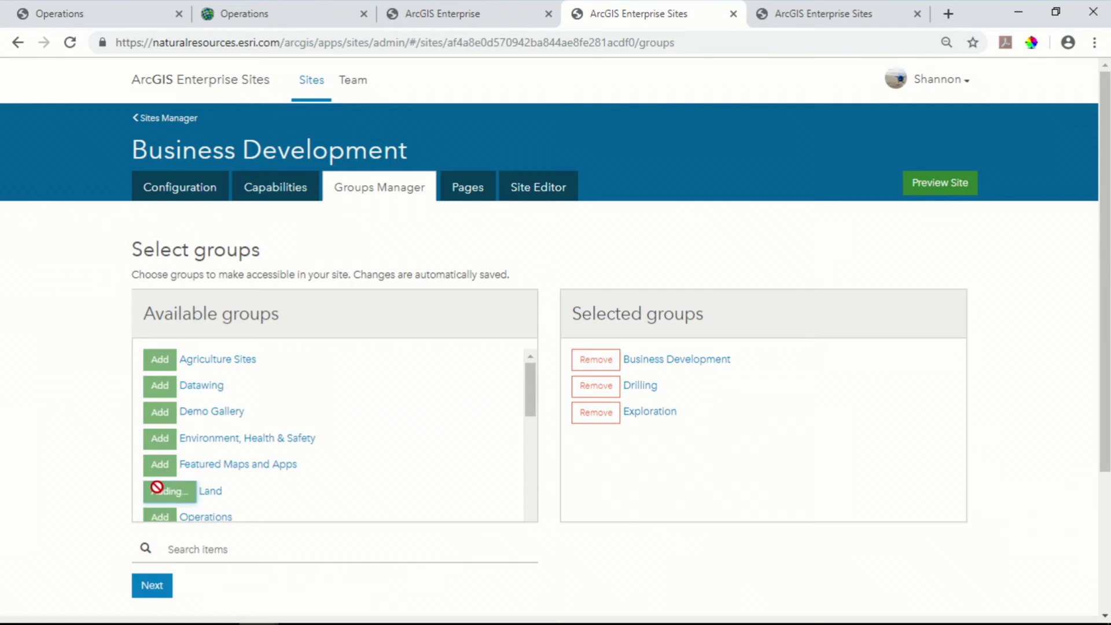
pyautogui.click(159, 487)
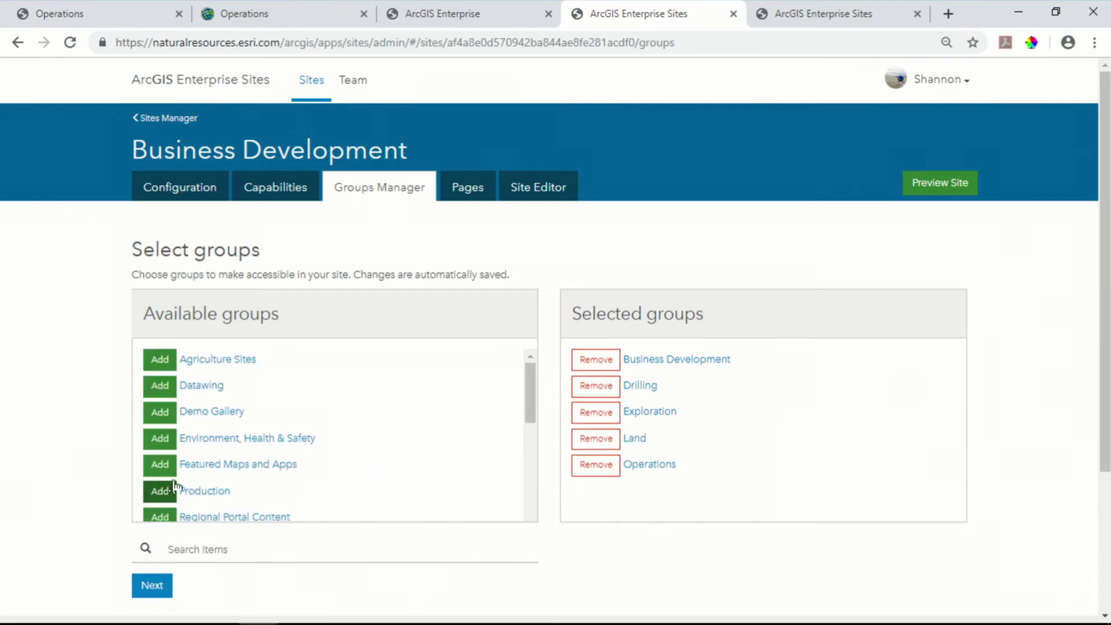
pyautogui.click(764, 8)
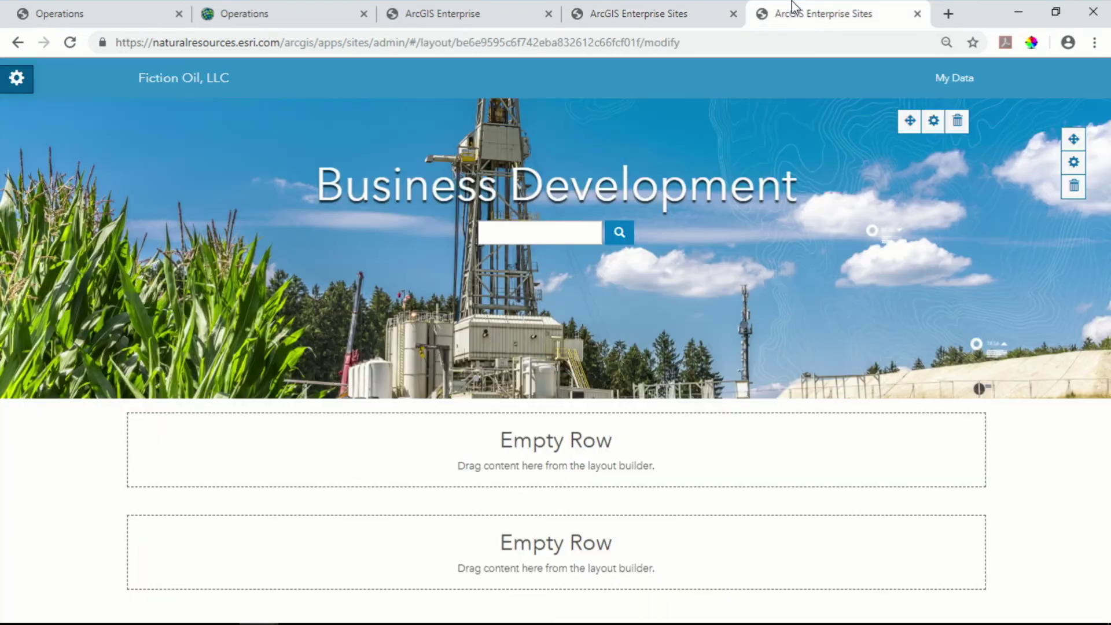
# - Place an Iframe block from the Layout widgets into the first empty row
pyautogui.click(16, 77)
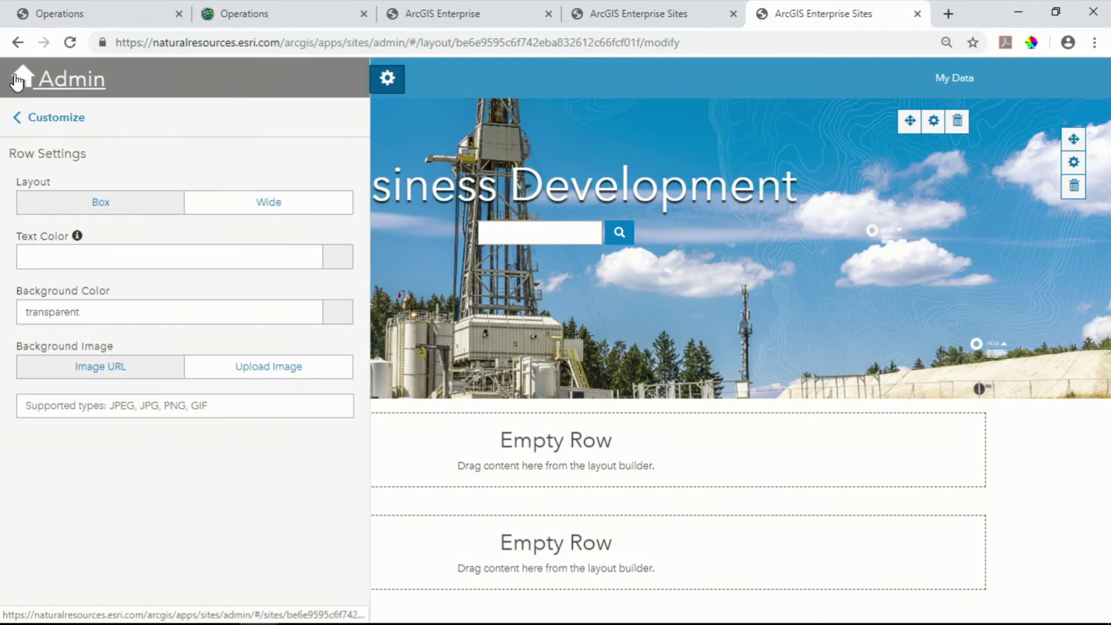
pyautogui.click(22, 118)
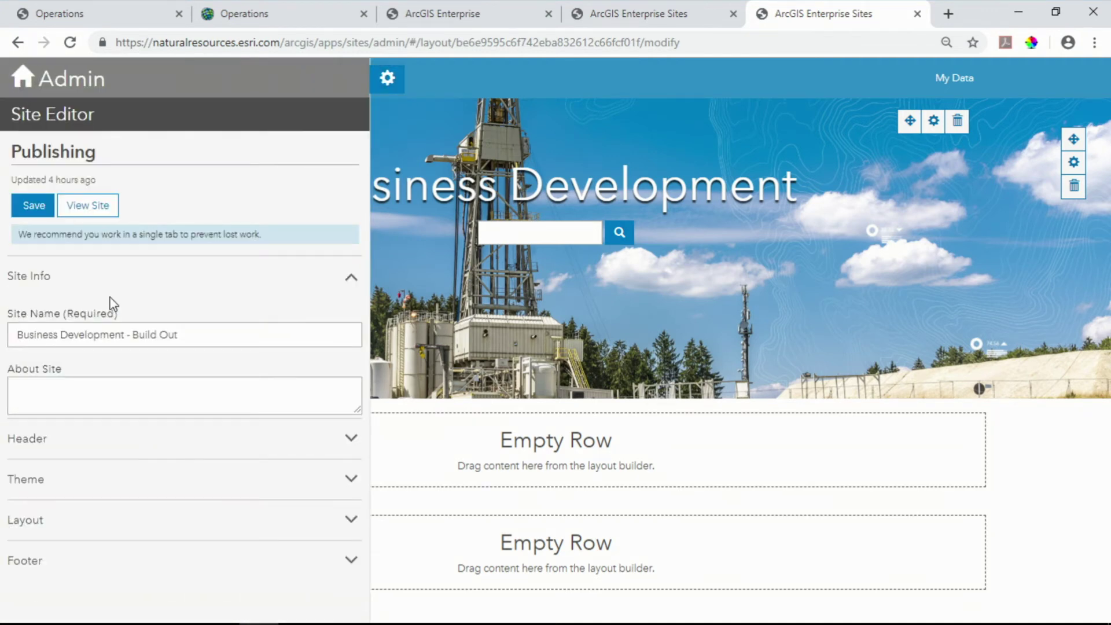
pyautogui.click(63, 523)
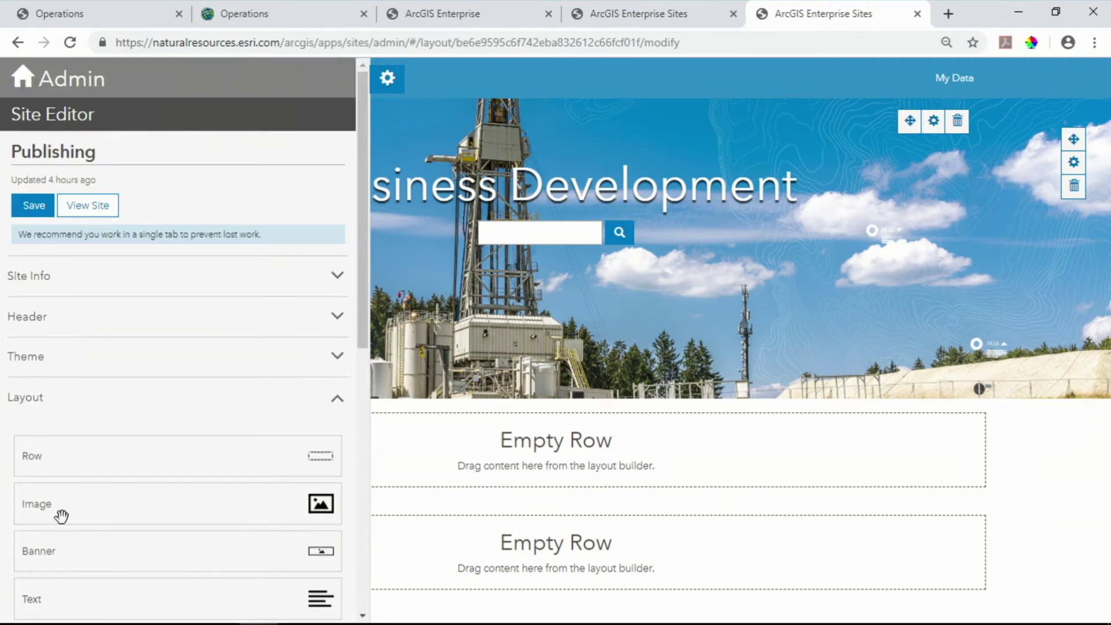
pyautogui.moveTo(359, 296); pyautogui.dragTo(346, 471)
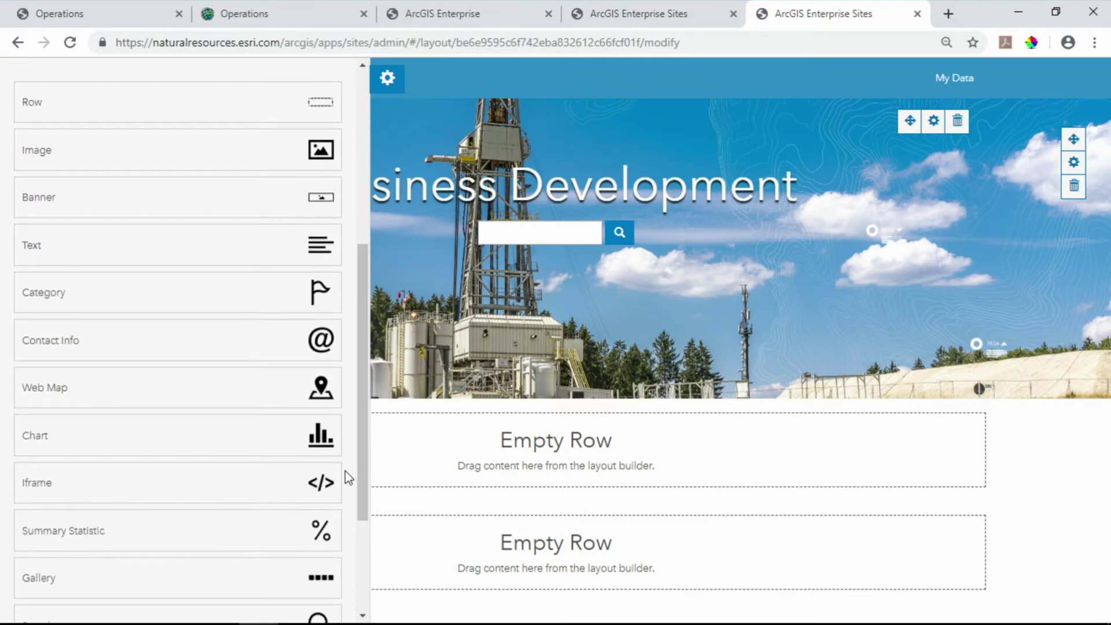
pyautogui.moveTo(242, 485); pyautogui.dragTo(518, 431)
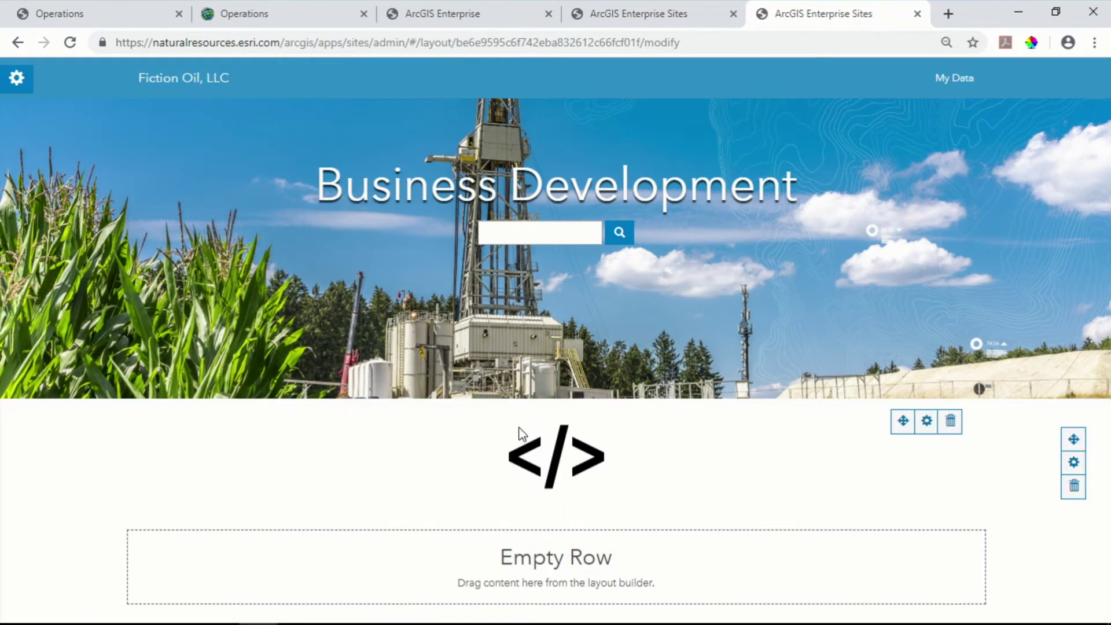
# - Set the iframe URL to the Permian Drilling Activity dashboard and view it on the page
pyautogui.click(927, 421)
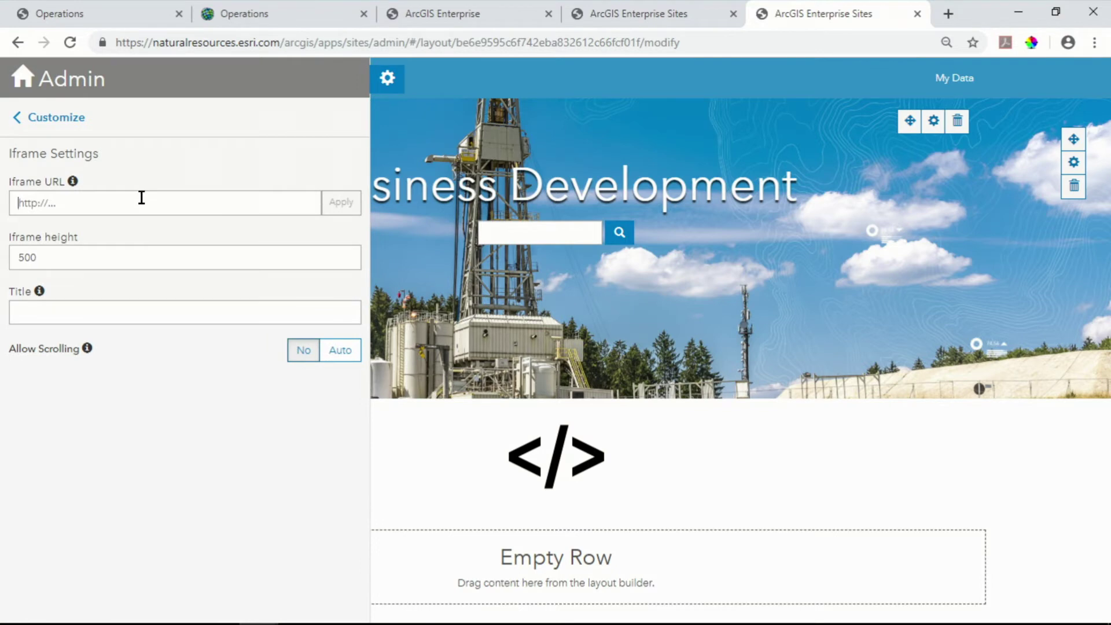
pyautogui.write('https://naturalresources.esri.com/arcgis/apps/opsdashboard/index.html#/2cc2b890d5984f88954f8a321ab9ab31')
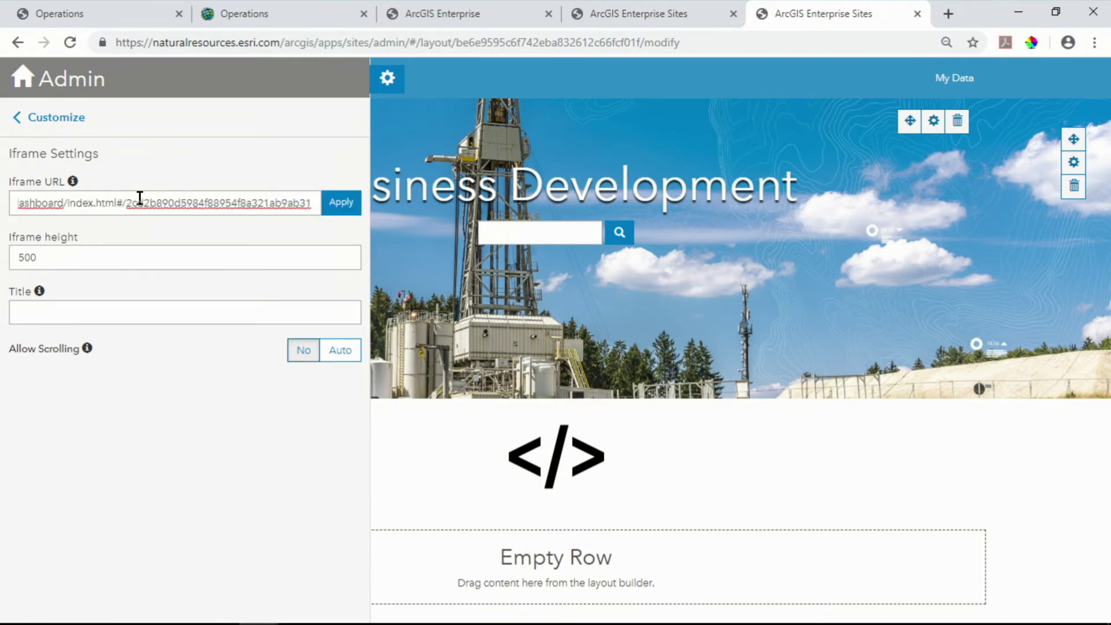
pyautogui.click(341, 203)
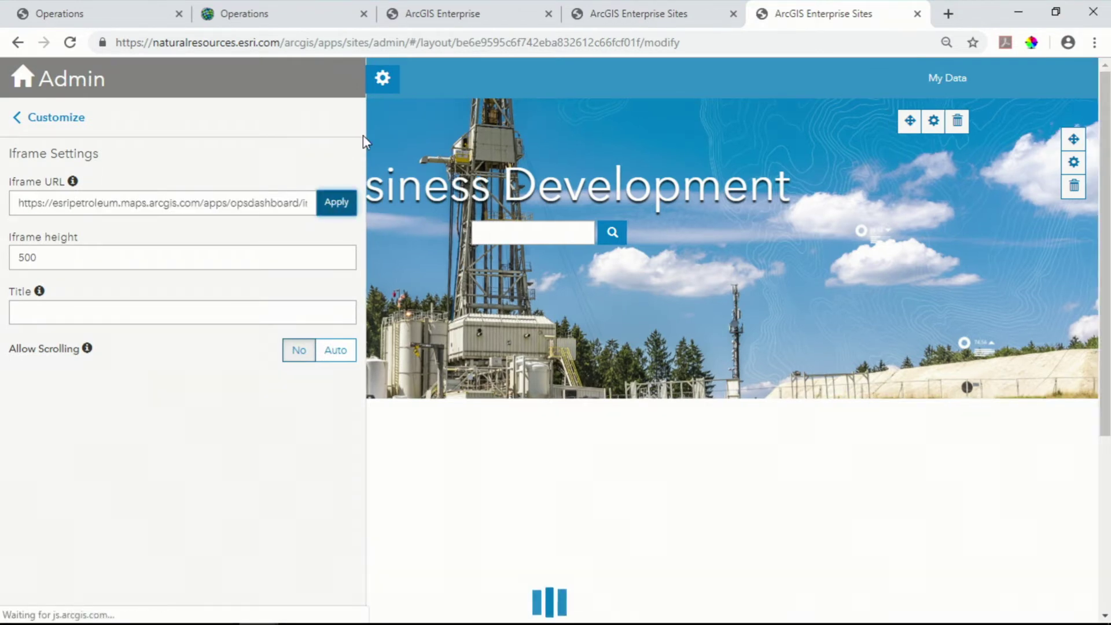
pyautogui.click(383, 78)
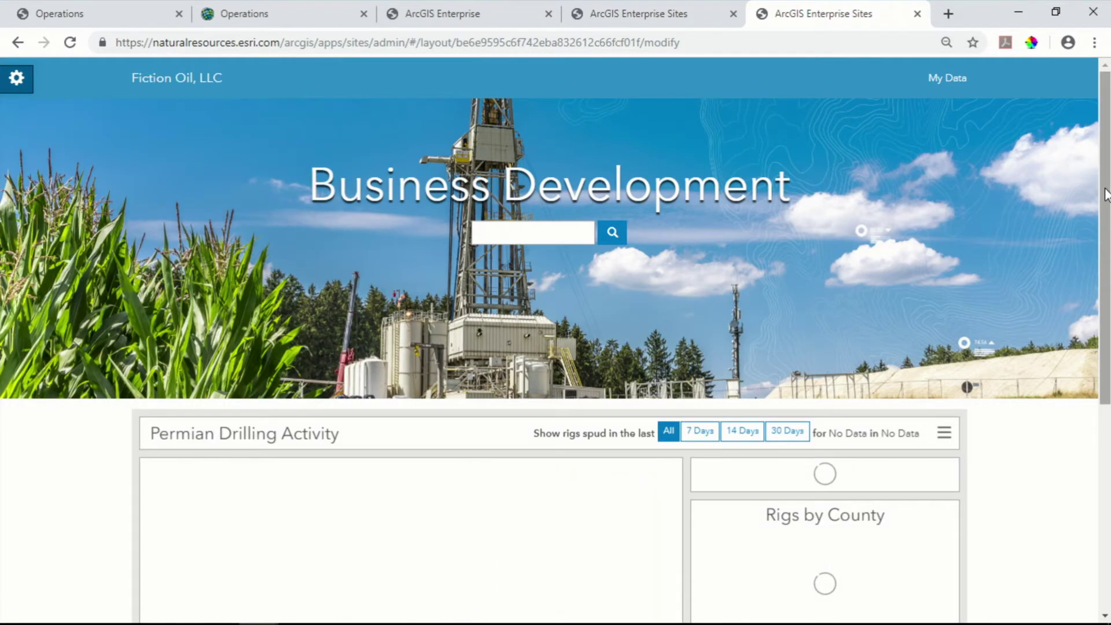
pyautogui.moveTo(1106, 194); pyautogui.dragTo(1107, 322)
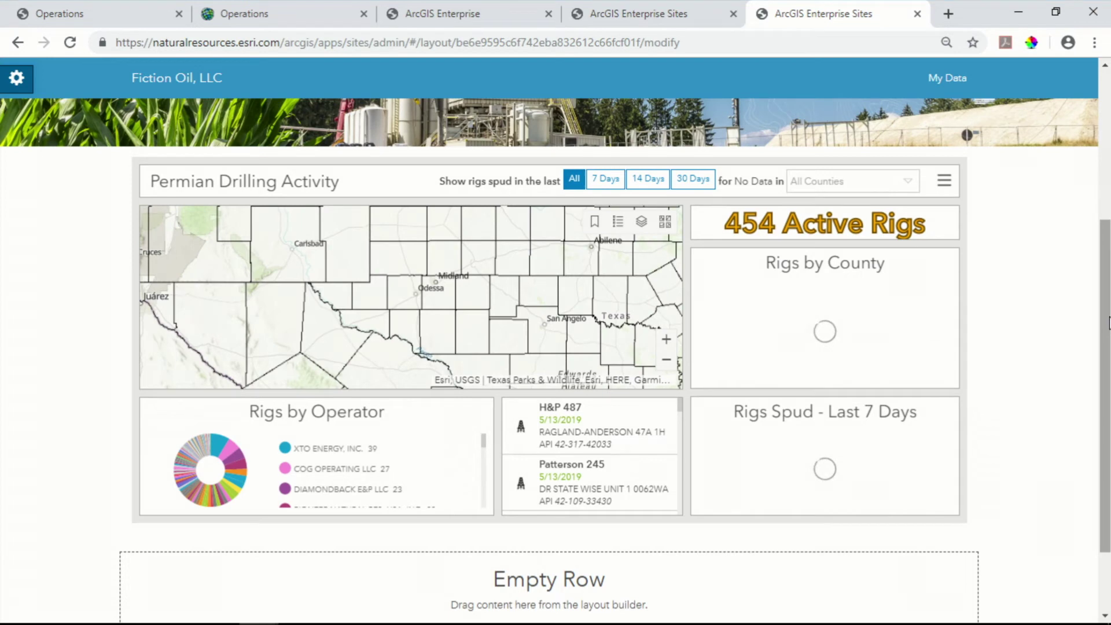
pyautogui.moveTo(1050, 296)
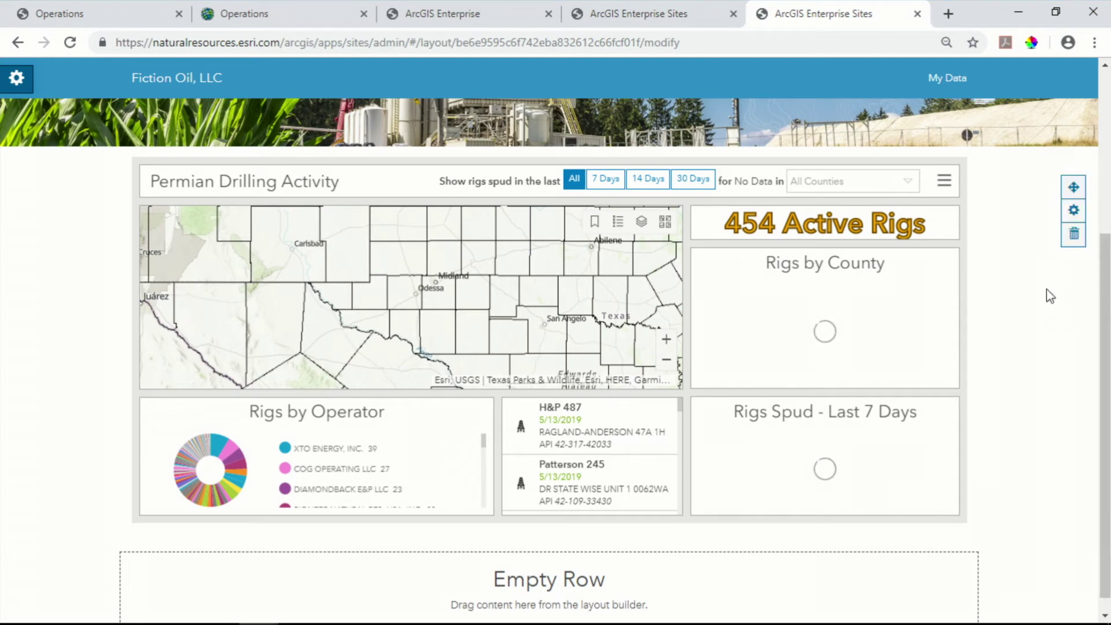
# - Switch the Permian Drilling Activity dashboard row from Box to the Wide layout
pyautogui.click(1073, 212)
pyautogui.click(333, 218)
pyautogui.click(289, 216)
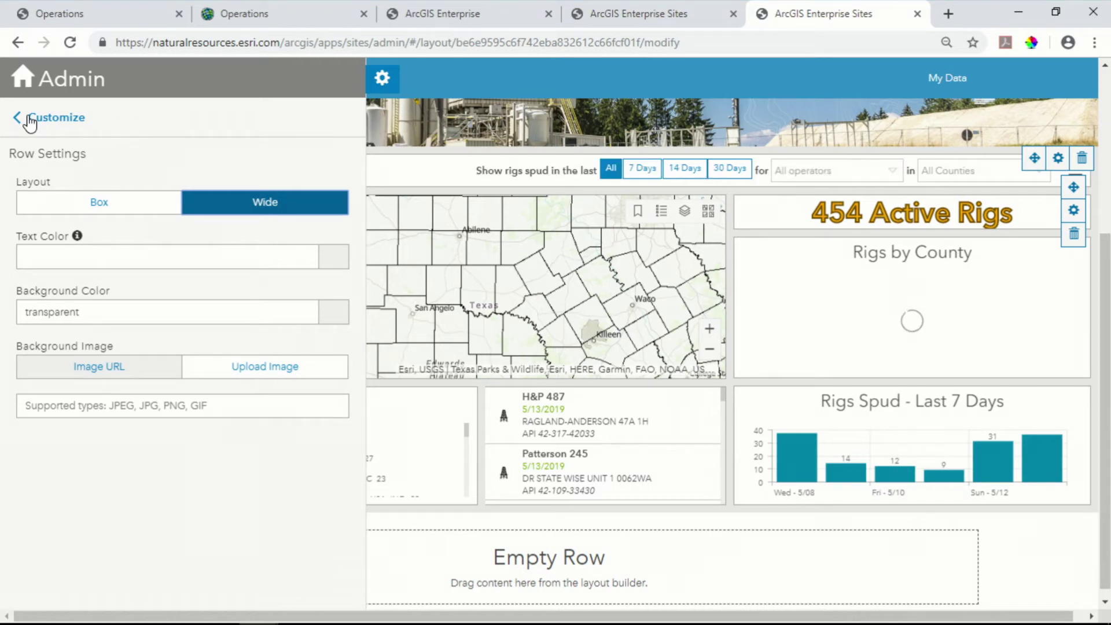
pyautogui.click(61, 119)
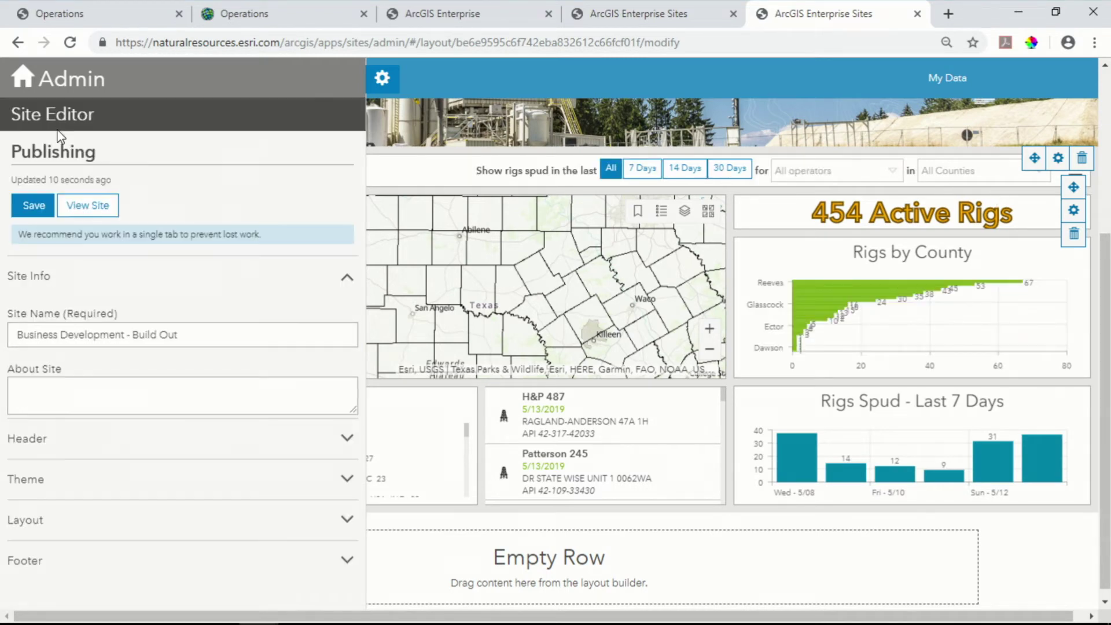
# - Add a Web Map block below the dashboard and title it 'Competitor Activity'
pyautogui.click(34, 532)
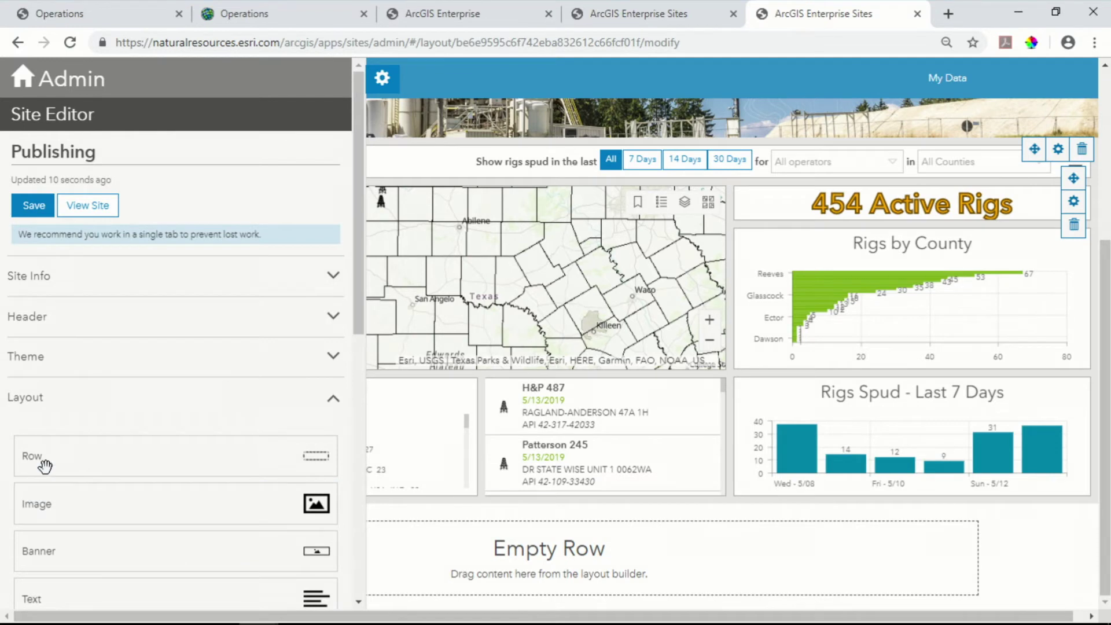
pyautogui.scroll(-5, 55, 440)
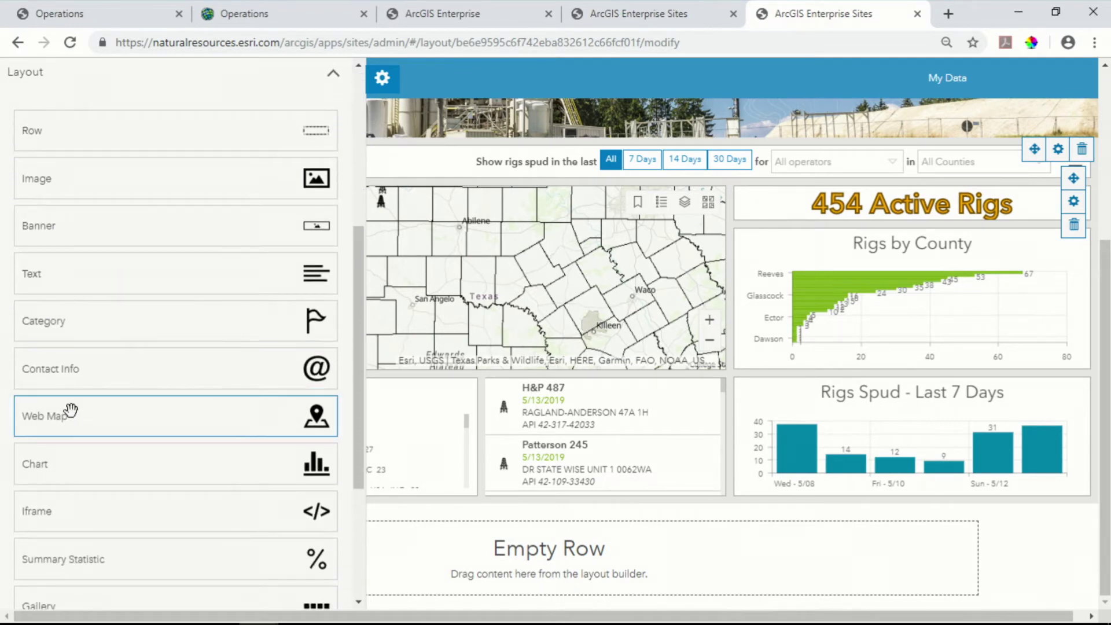
pyautogui.moveTo(60, 417); pyautogui.dragTo(518, 543)
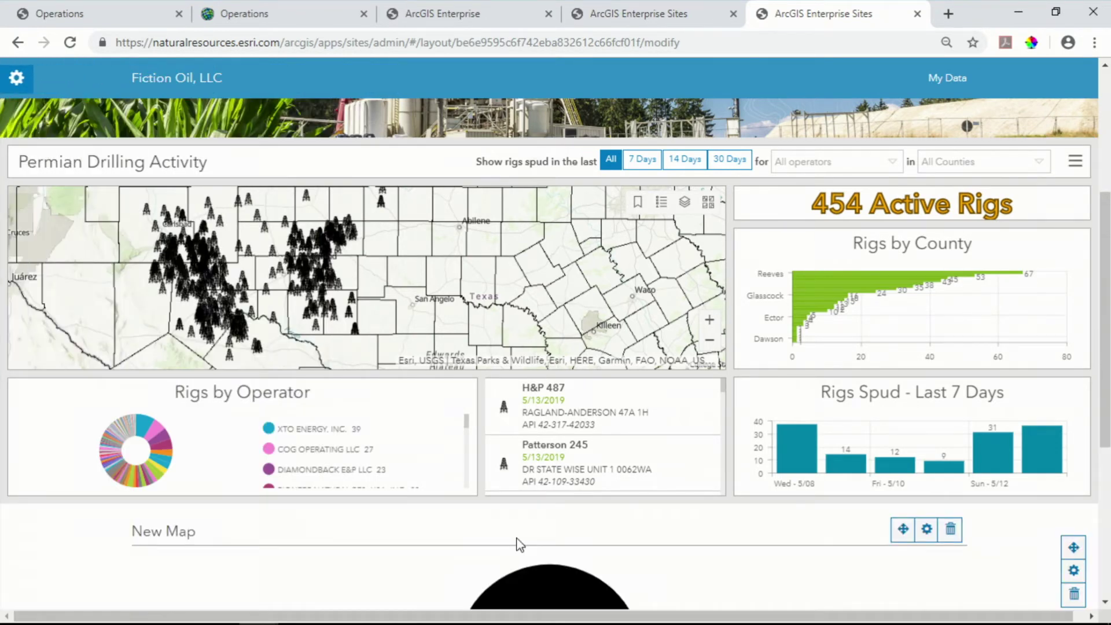
pyautogui.scroll(-5, 824, 384)
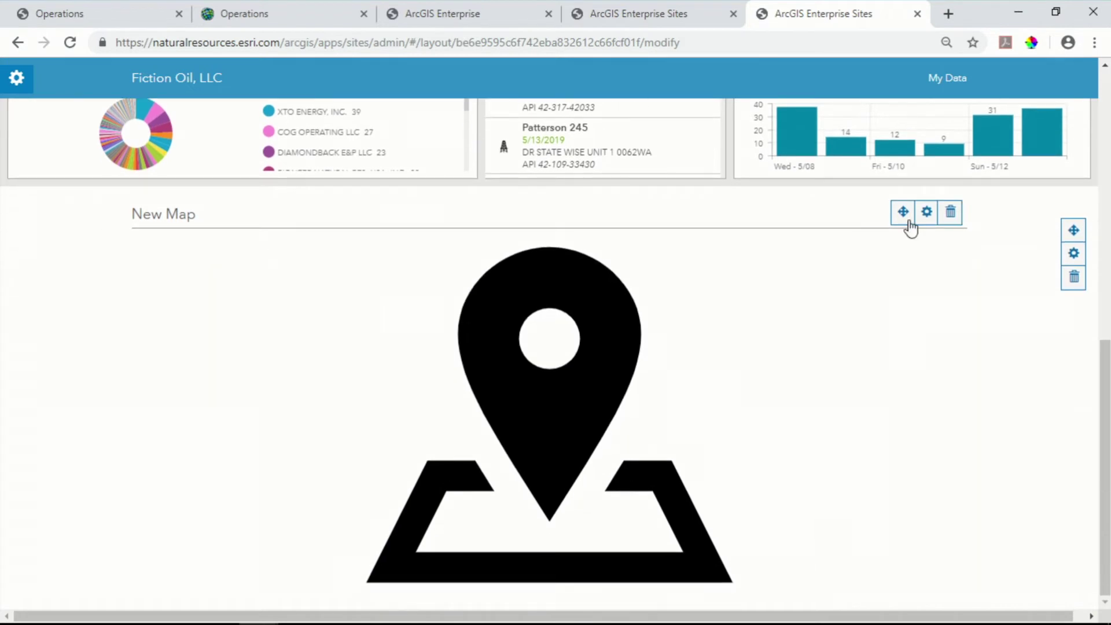
pyautogui.click(926, 212)
pyautogui.moveTo(65, 210); pyautogui.dragTo(7, 212)
pyautogui.write('Competitor Ac')
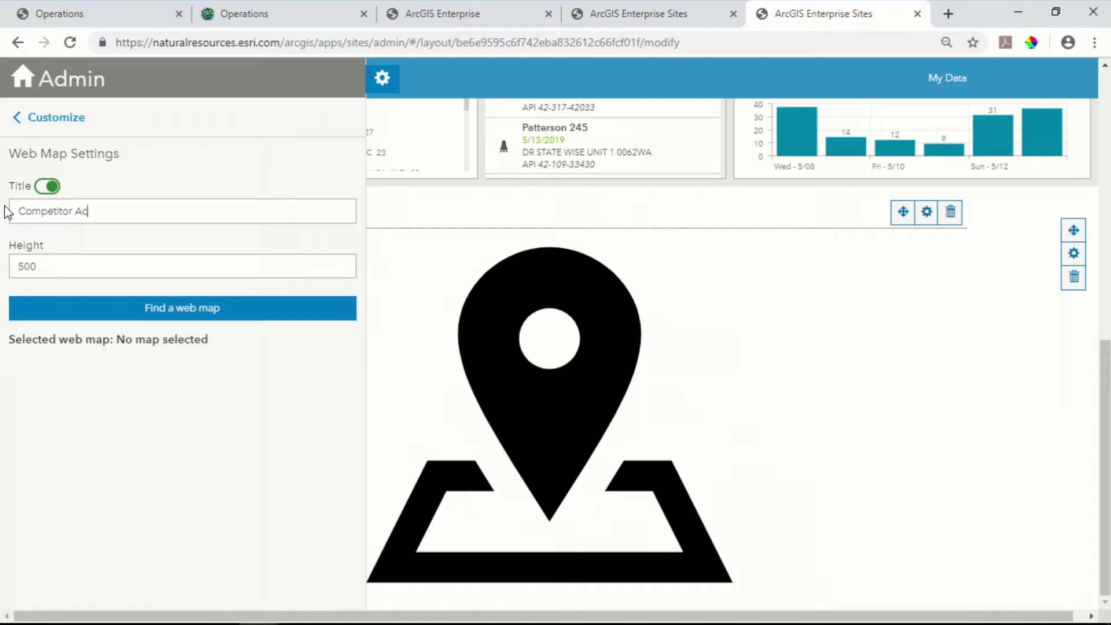
pyautogui.write('tivity')
# - Select the organization's Competitor Permit Activity web map for the block
pyautogui.click(131, 315)
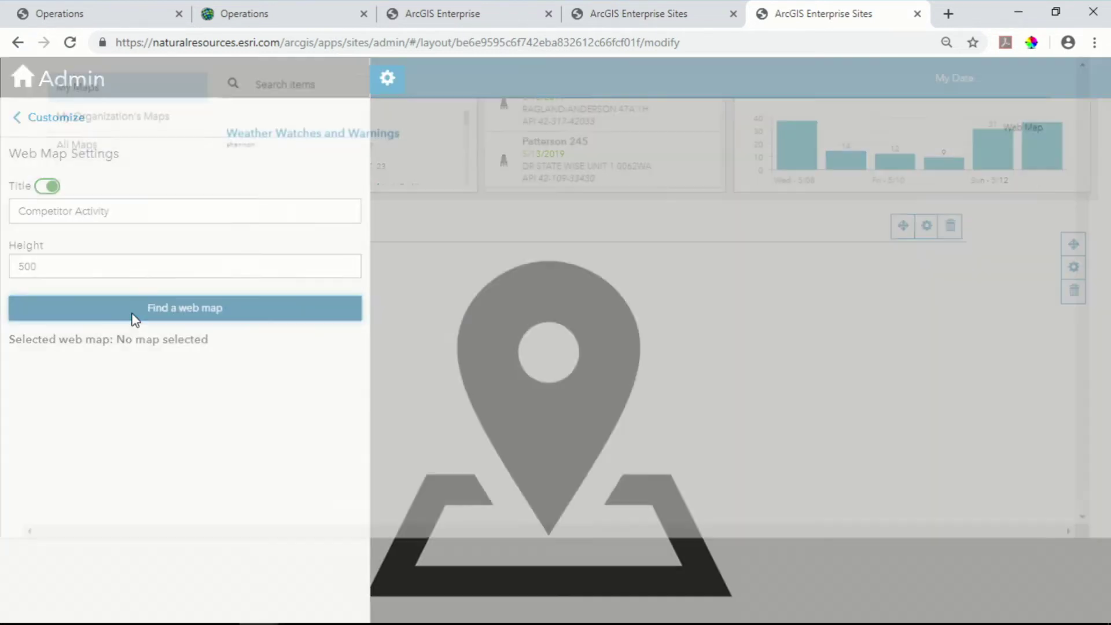
pyautogui.click(115, 212)
pyautogui.click(318, 253)
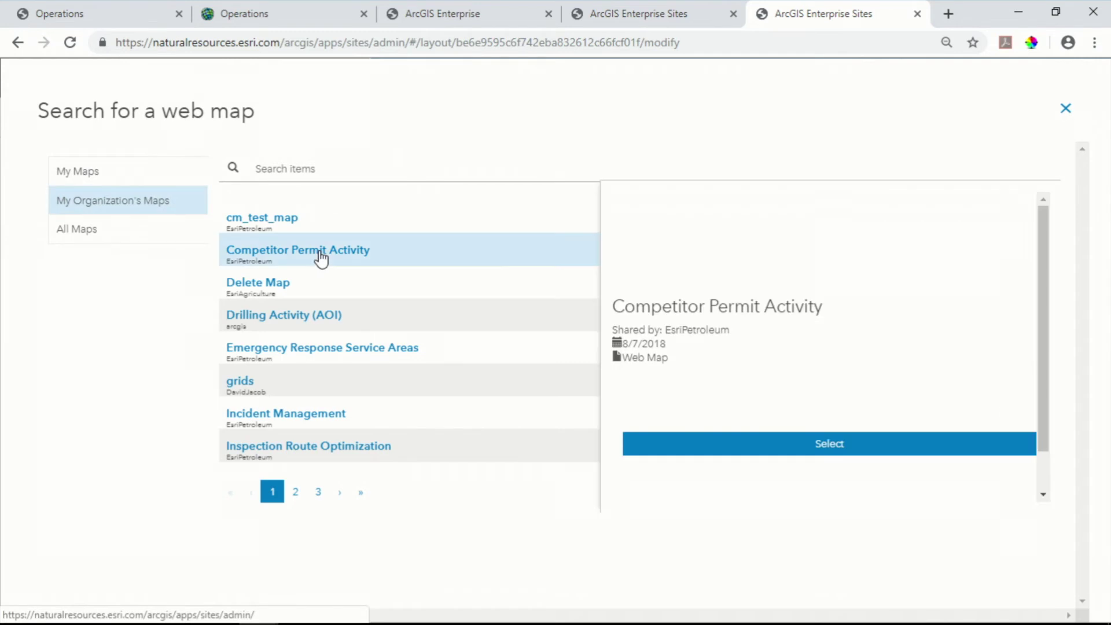
pyautogui.click(869, 454)
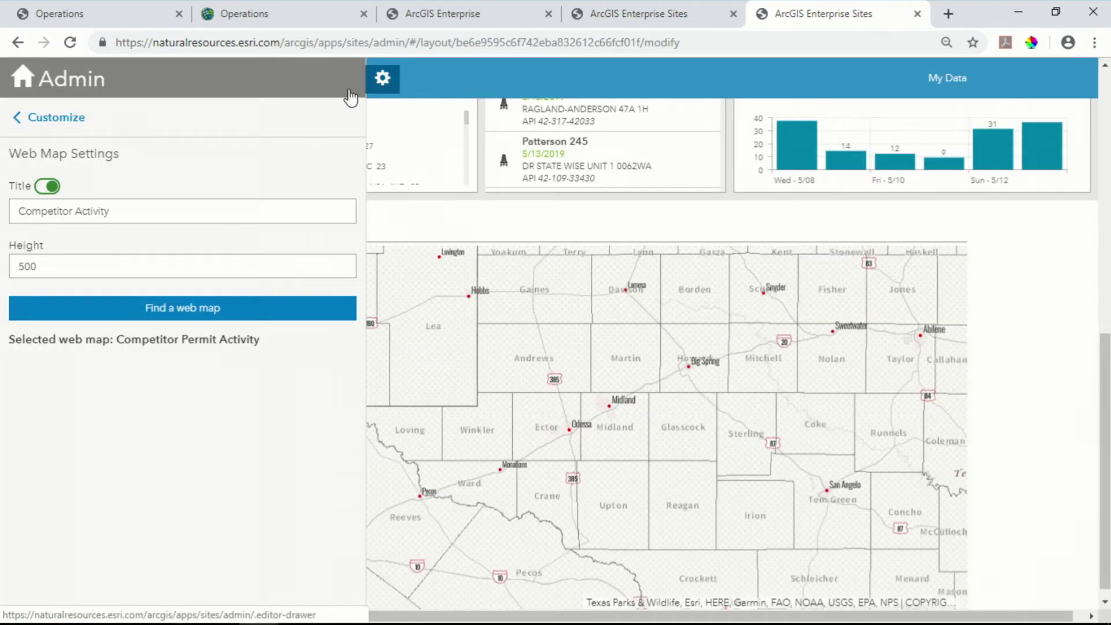
# - Preview the map and inspect one permit point's details, then return to the site editor
pyautogui.click(377, 76)
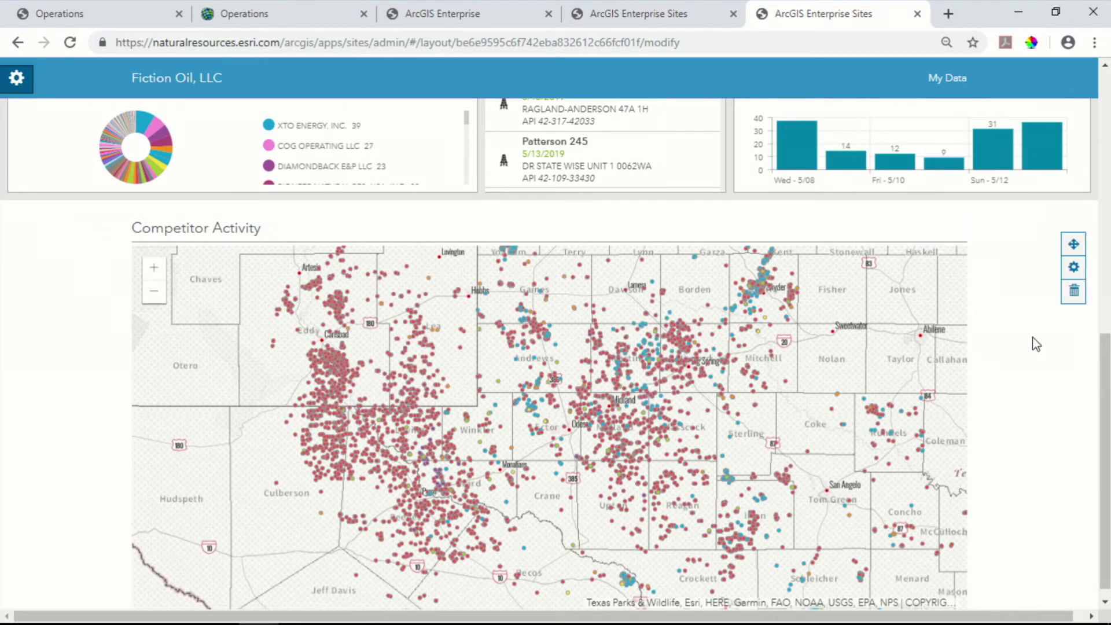
pyautogui.click(418, 497)
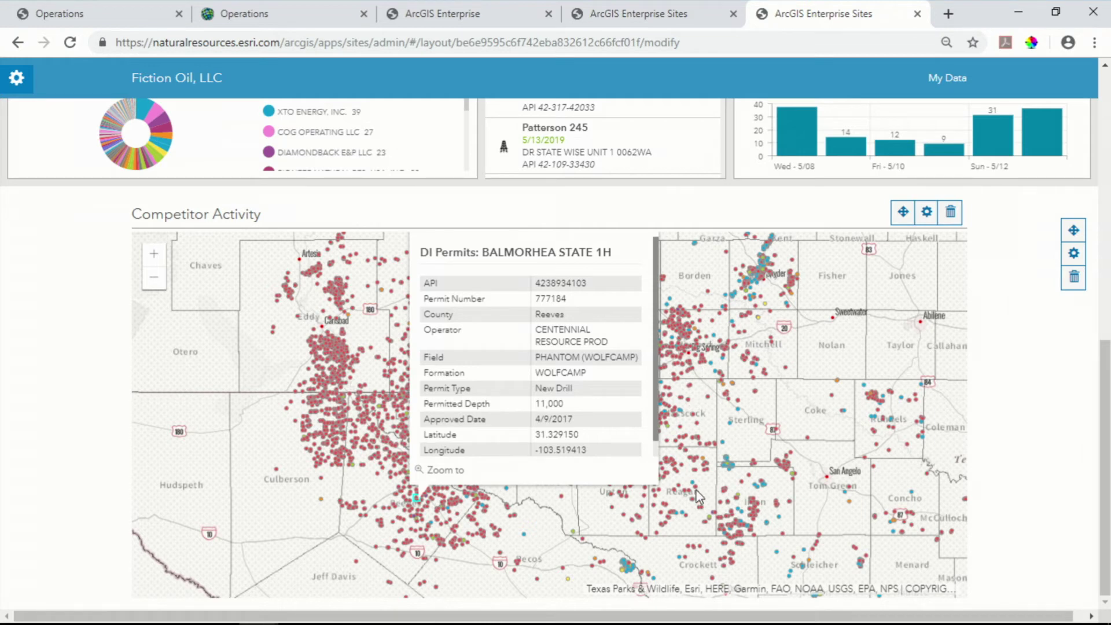
pyautogui.click(8, 83)
pyautogui.click(13, 115)
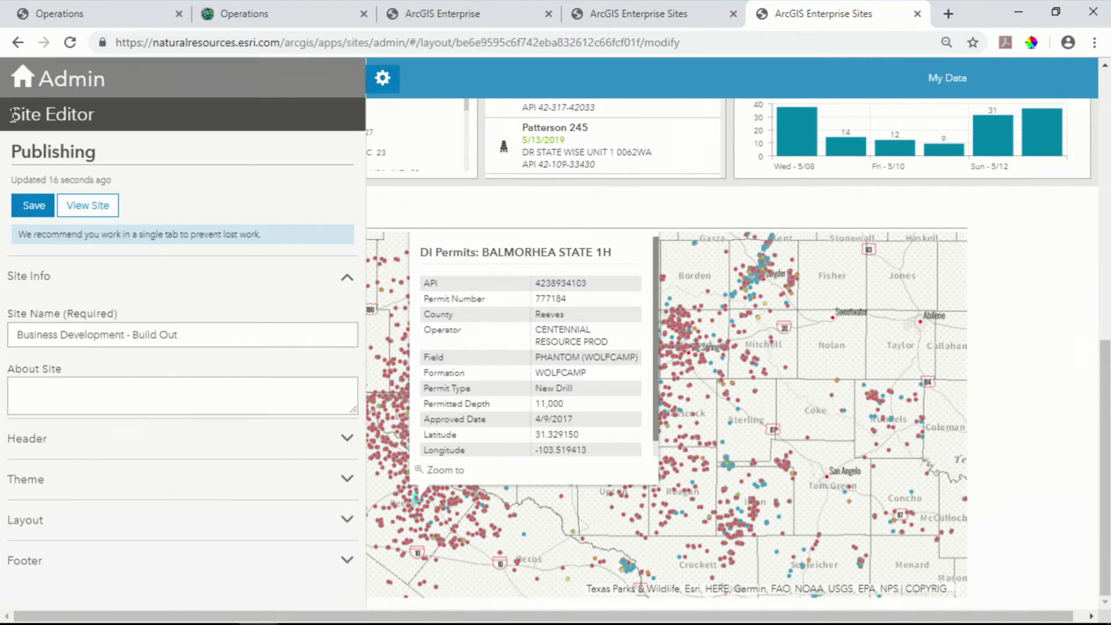
# - Add a Chart block below the Competitor Activity map
pyautogui.click(25, 541)
pyautogui.scroll(-10, 79, 468)
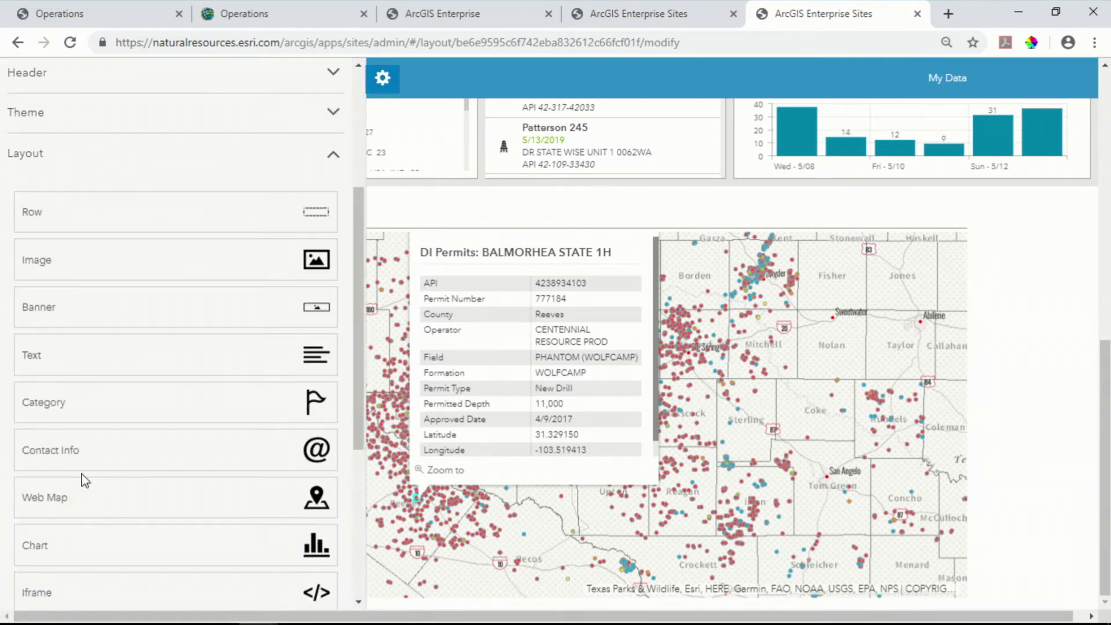
pyautogui.moveTo(87, 303); pyautogui.dragTo(544, 576)
pyautogui.scroll(-5, 545, 565)
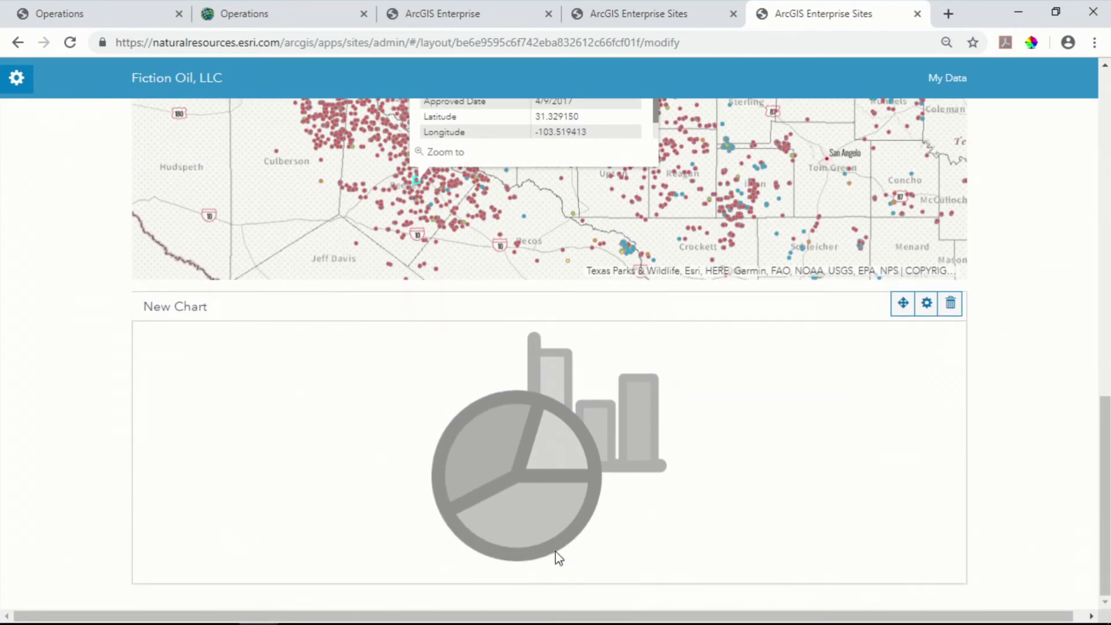
# - Set the chart's data source to the organization's Permian Permits dataset
pyautogui.click(919, 306)
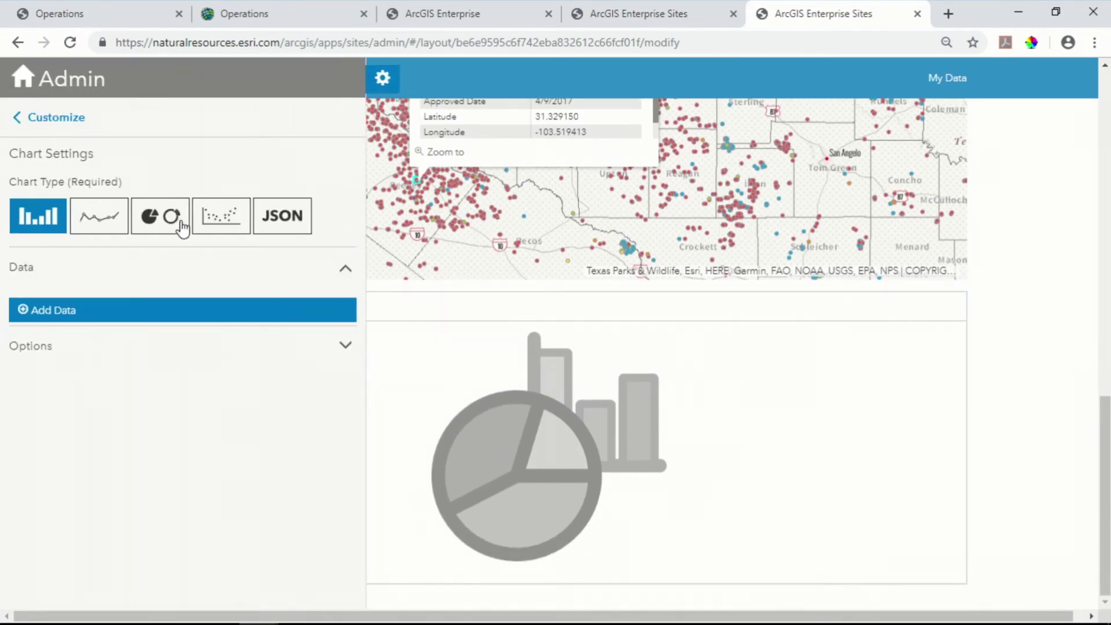
pyautogui.click(82, 311)
pyautogui.click(191, 203)
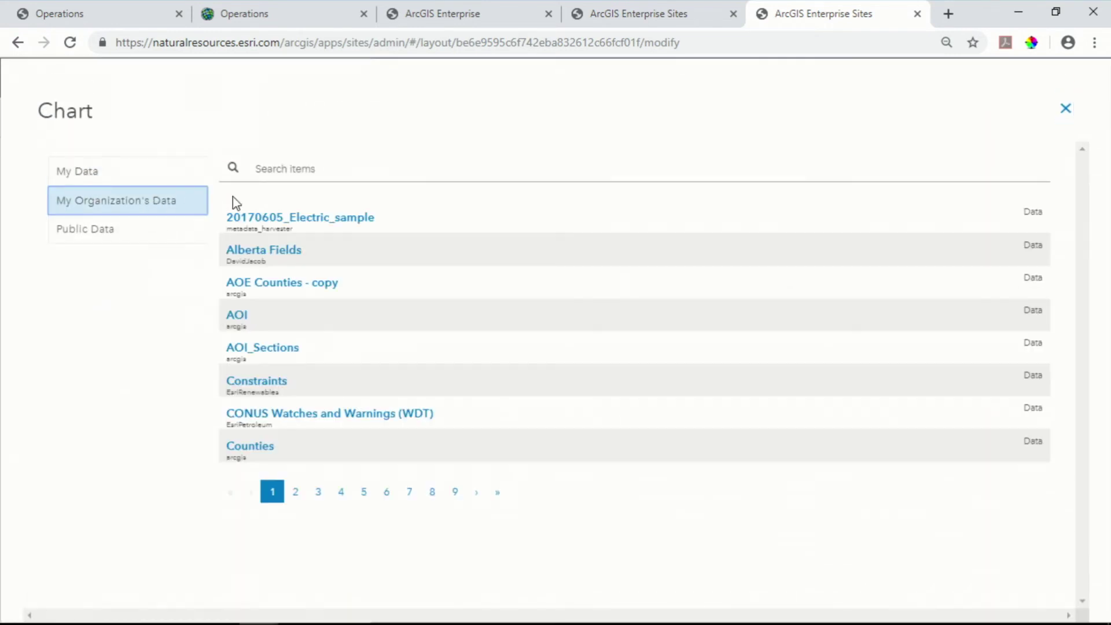
pyautogui.click(304, 168)
pyautogui.write('permit')
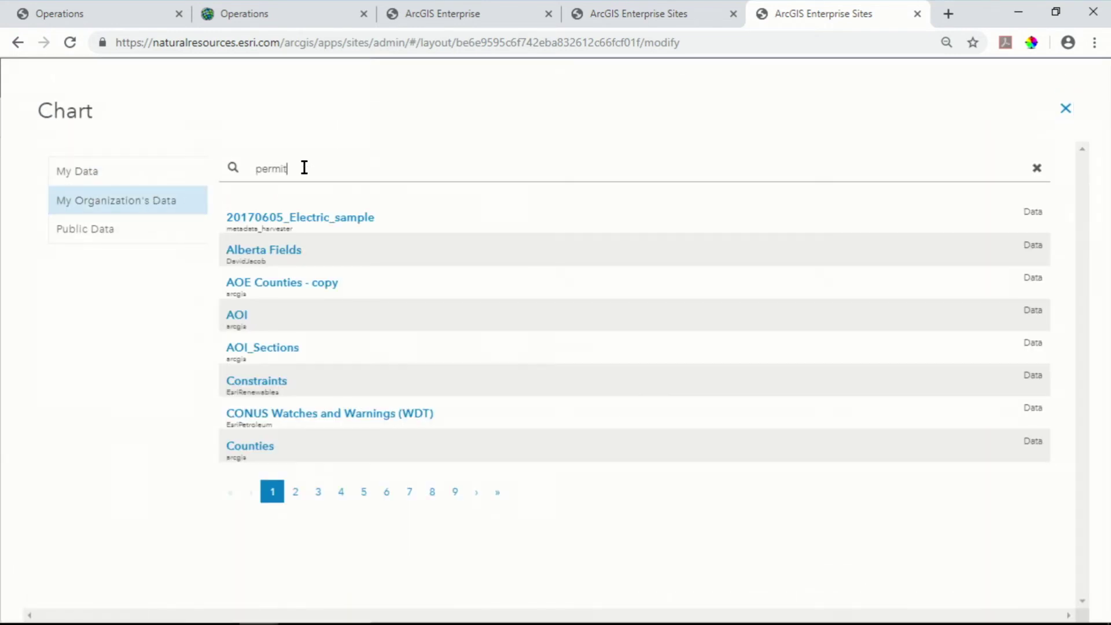
pyautogui.click(249, 350)
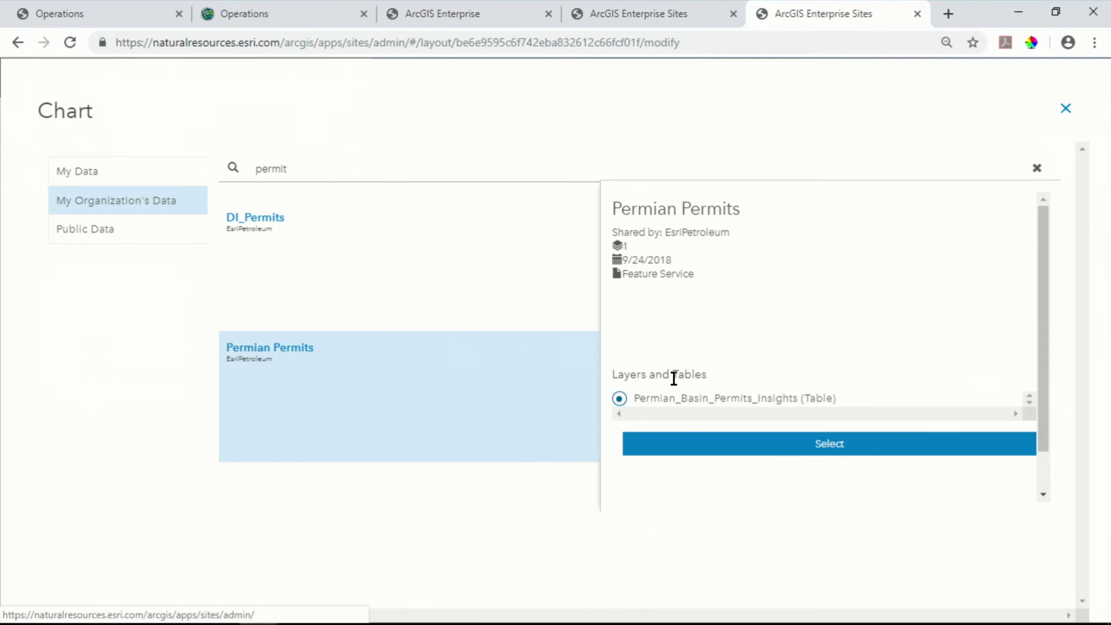
pyautogui.click(706, 446)
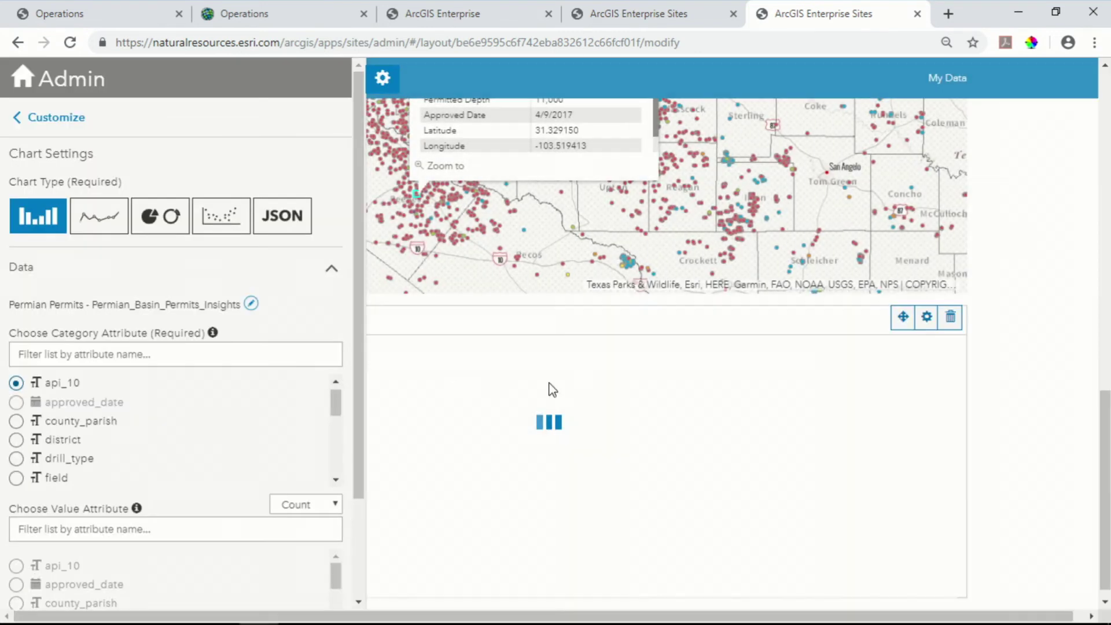
# - Group the chart's bars by the permit_type field
pyautogui.click(133, 356)
pyautogui.write('permit')
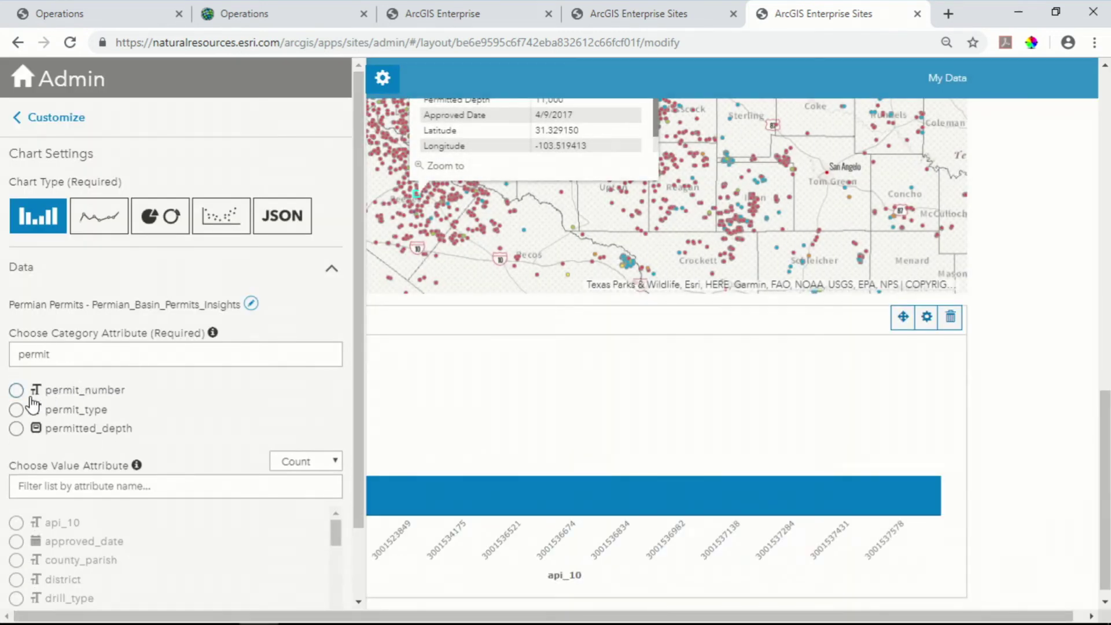
pyautogui.click(17, 410)
pyautogui.scroll(-2, 353, 272)
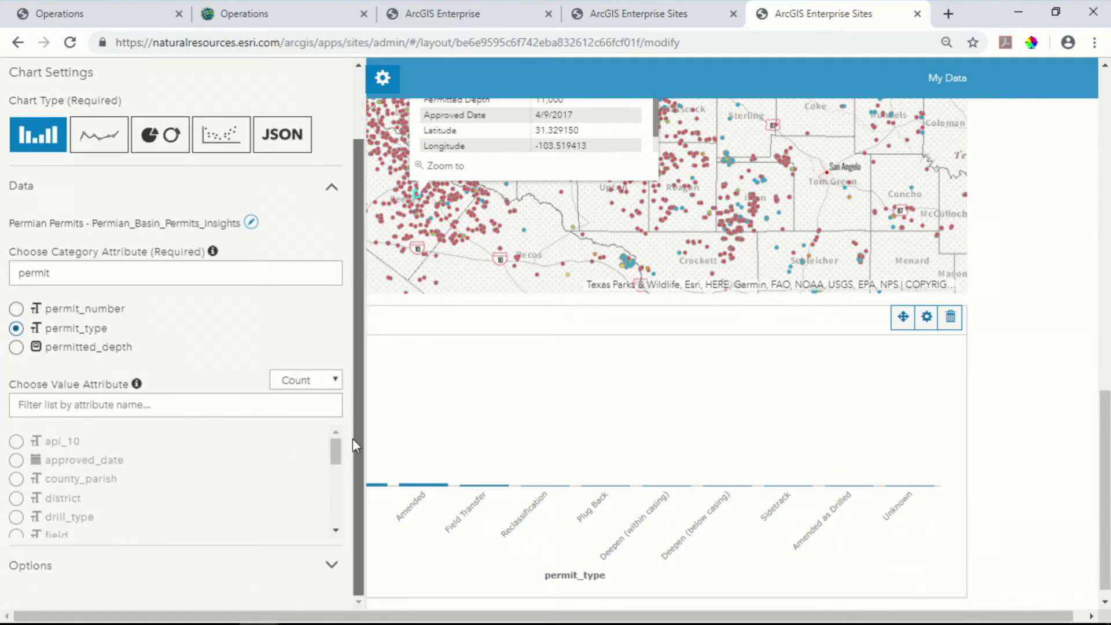
# - Title the chart 'Permits' and label its category axis 'Type'
pyautogui.click(25, 578)
pyautogui.moveTo(107, 438); pyautogui.dragTo(3, 441)
pyautogui.write('F')
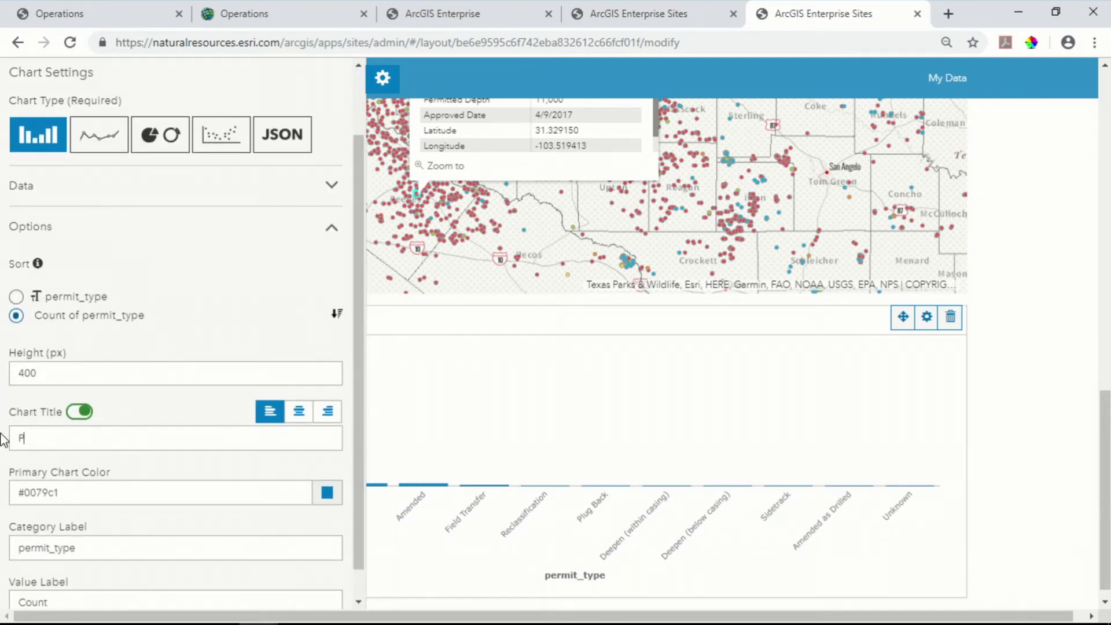
pyautogui.moveTo(22, 543); pyautogui.dragTo(3, 548)
pyautogui.write('Type')
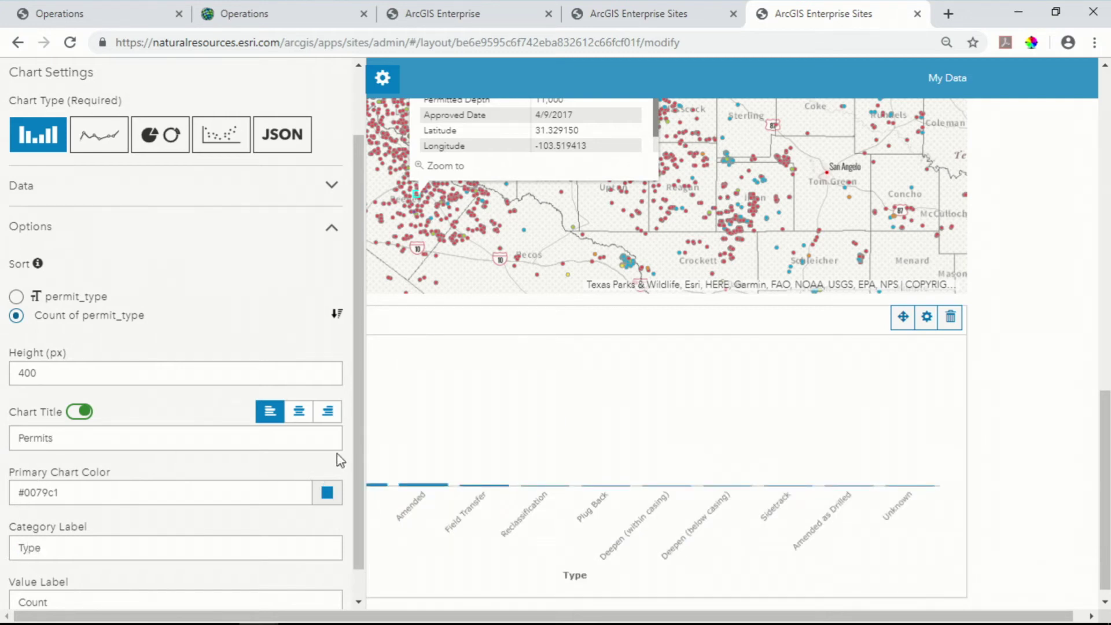
pyautogui.scroll(-1, 354, 400)
pyautogui.click(373, 84)
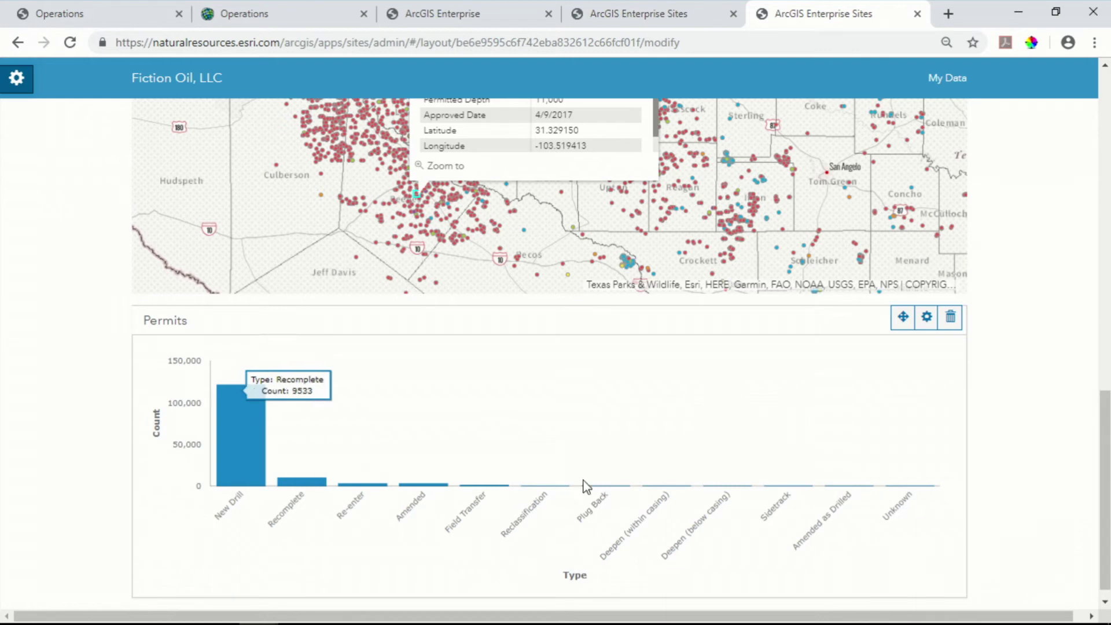
pyautogui.scroll(-1, 1105, 482)
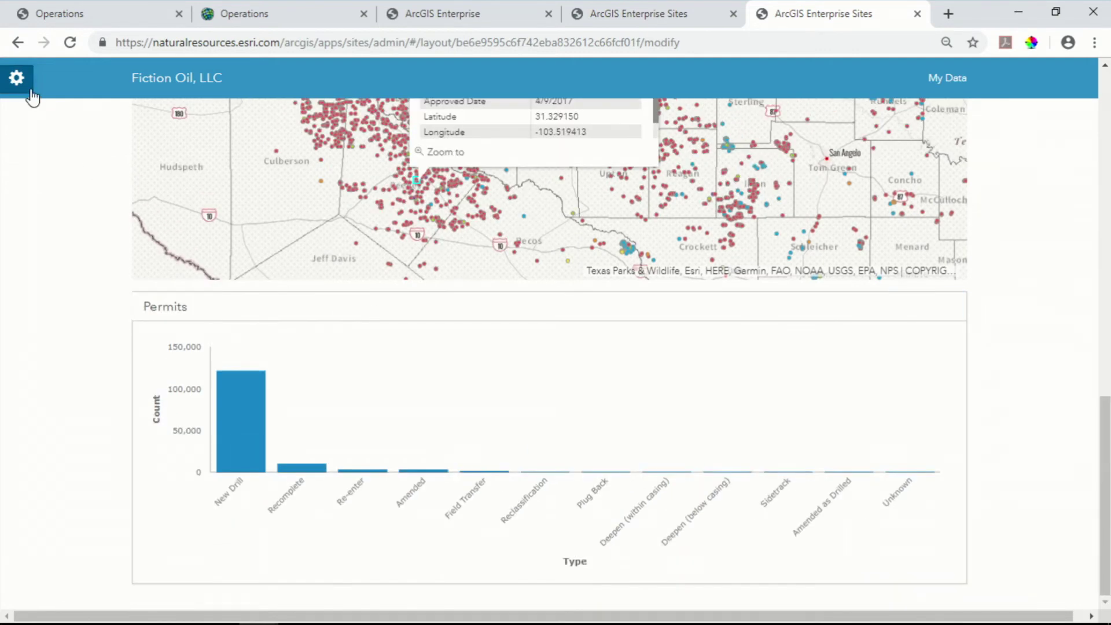
# - Insert a Gallery block below the Permits chart
pyautogui.click(23, 84)
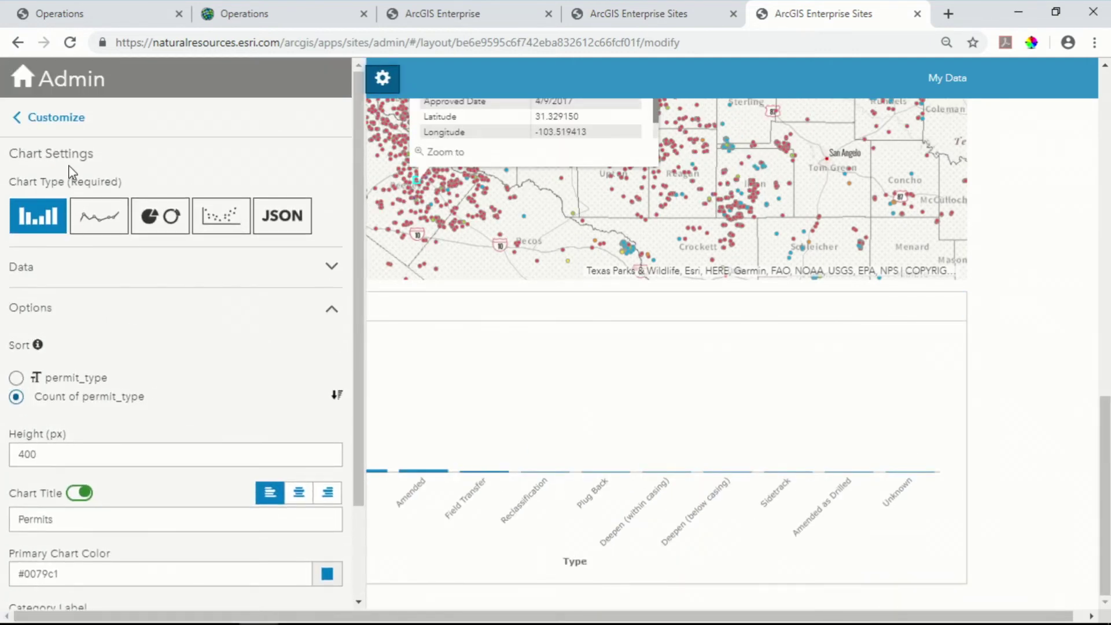
pyautogui.click(63, 117)
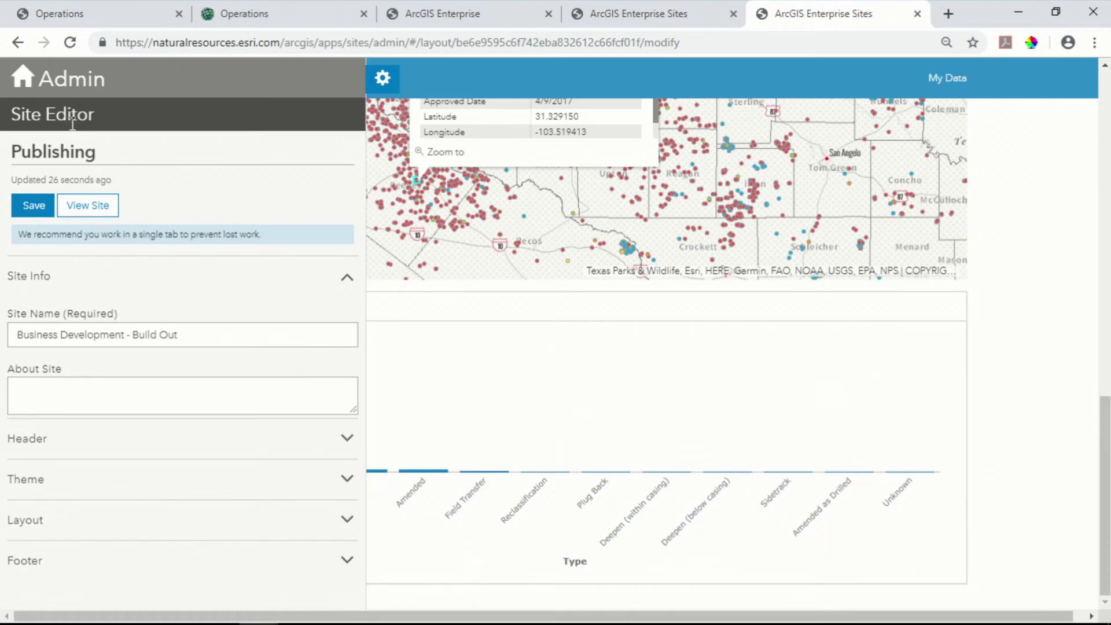
pyautogui.click(46, 527)
pyautogui.scroll(-8, 42, 501)
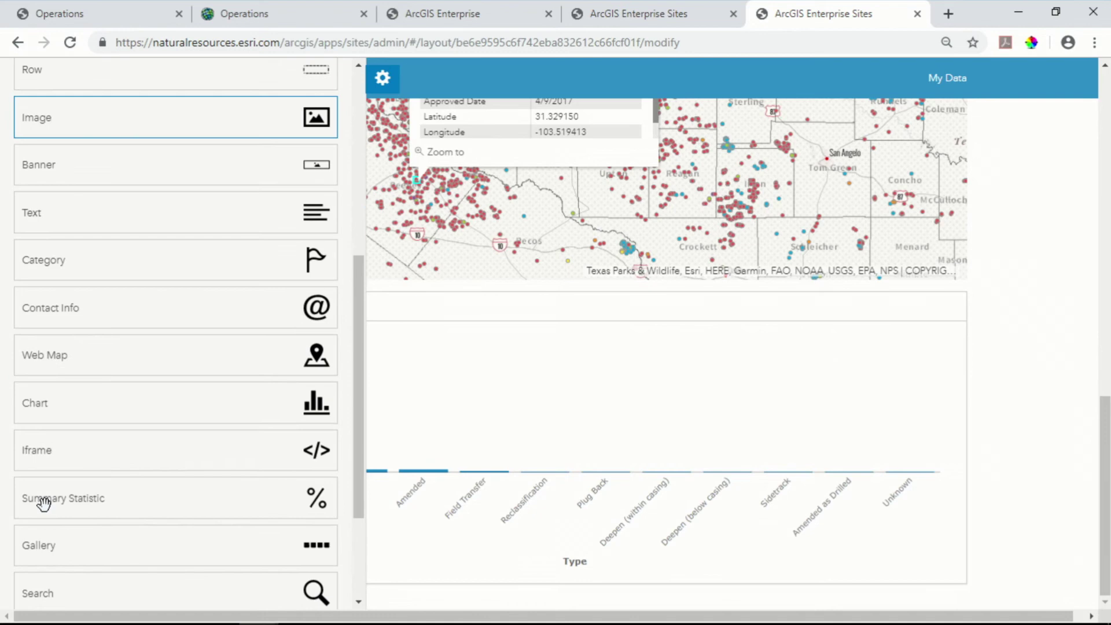
pyautogui.moveTo(189, 522); pyautogui.dragTo(553, 584)
pyautogui.scroll(-5, 553, 583)
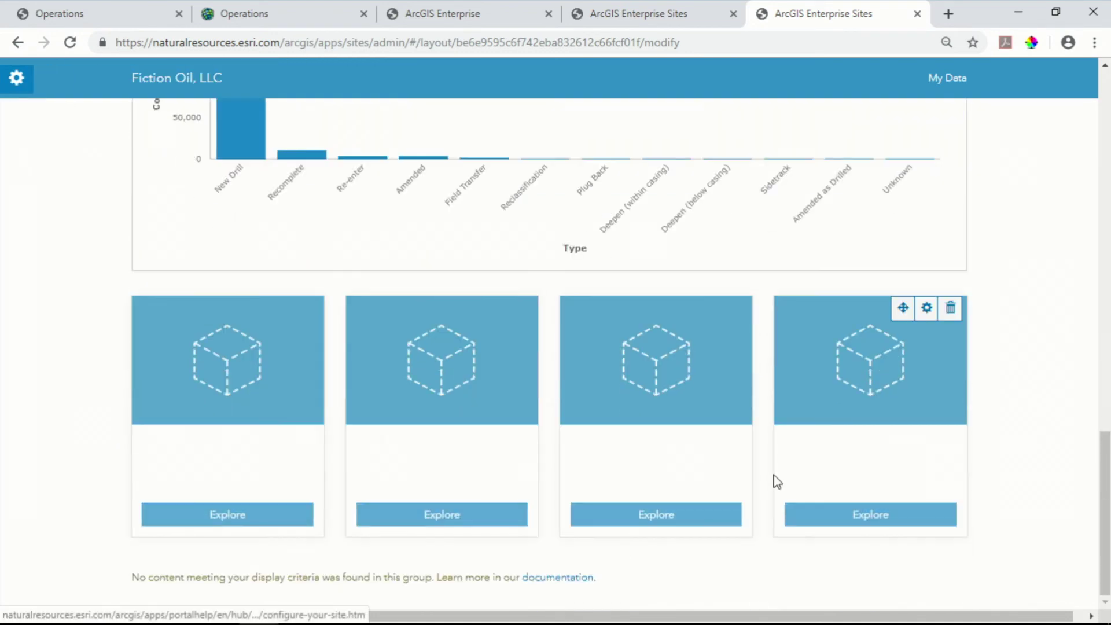
# - Make the gallery show Pages instead of Apps, with Rounded corners and Medium drop shadow
pyautogui.click(925, 308)
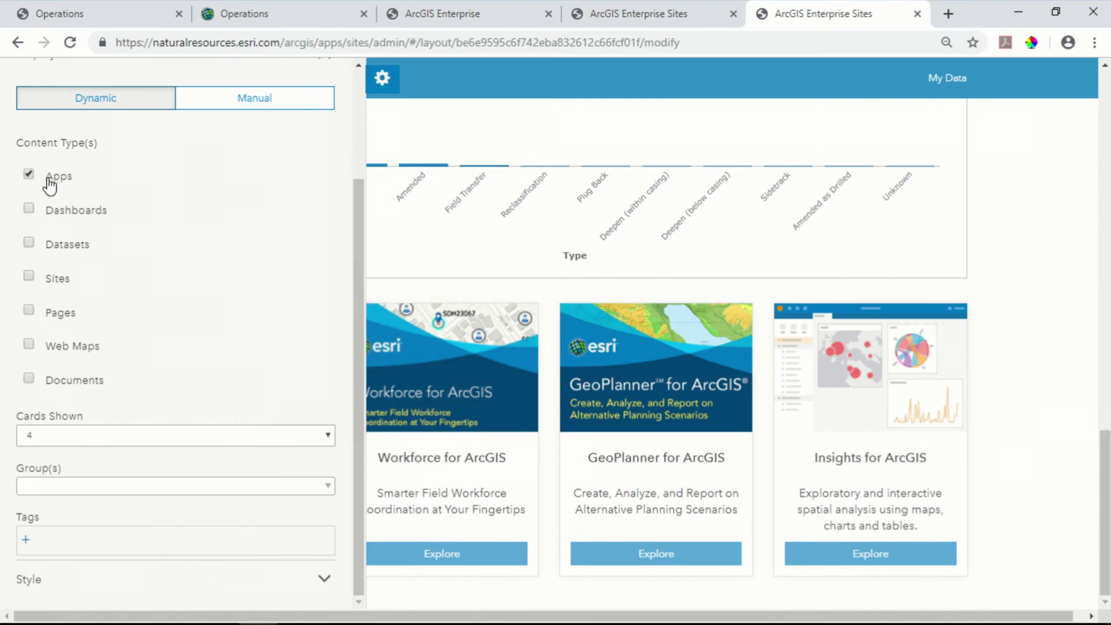
pyautogui.click(29, 175)
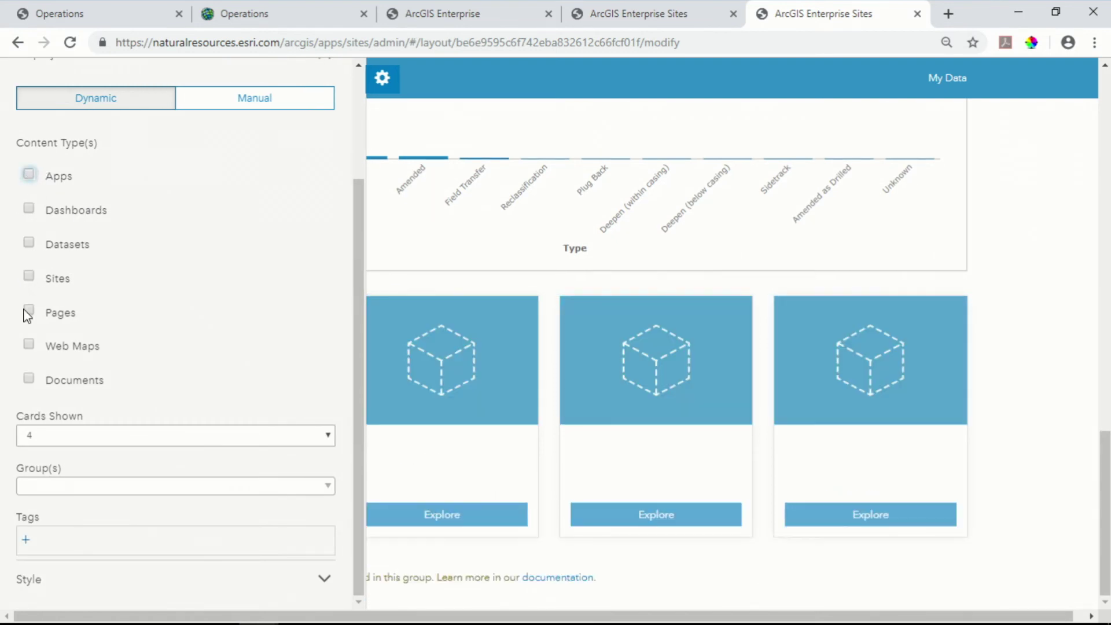
pyautogui.click(29, 312)
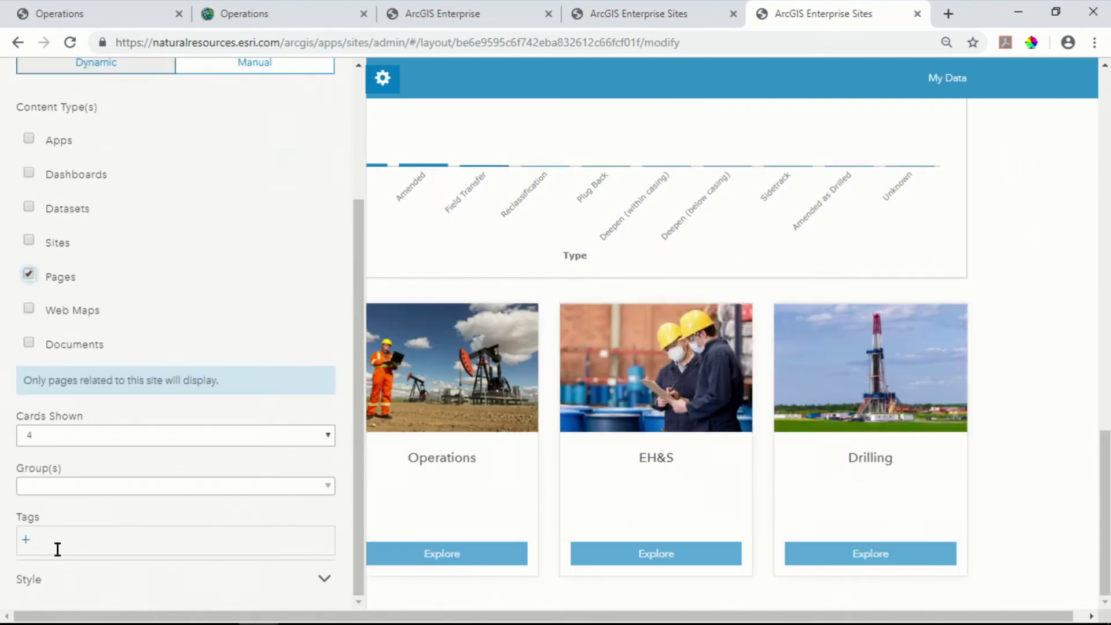
pyautogui.click(30, 580)
pyautogui.click(124, 356)
pyautogui.click(116, 396)
pyautogui.click(112, 408)
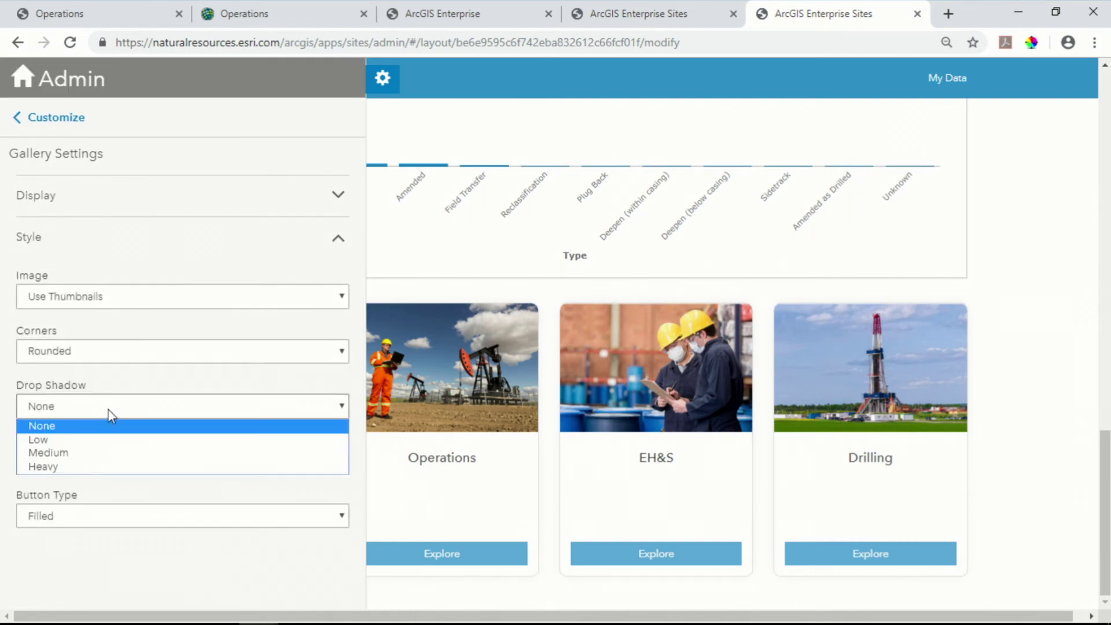
pyautogui.click(99, 452)
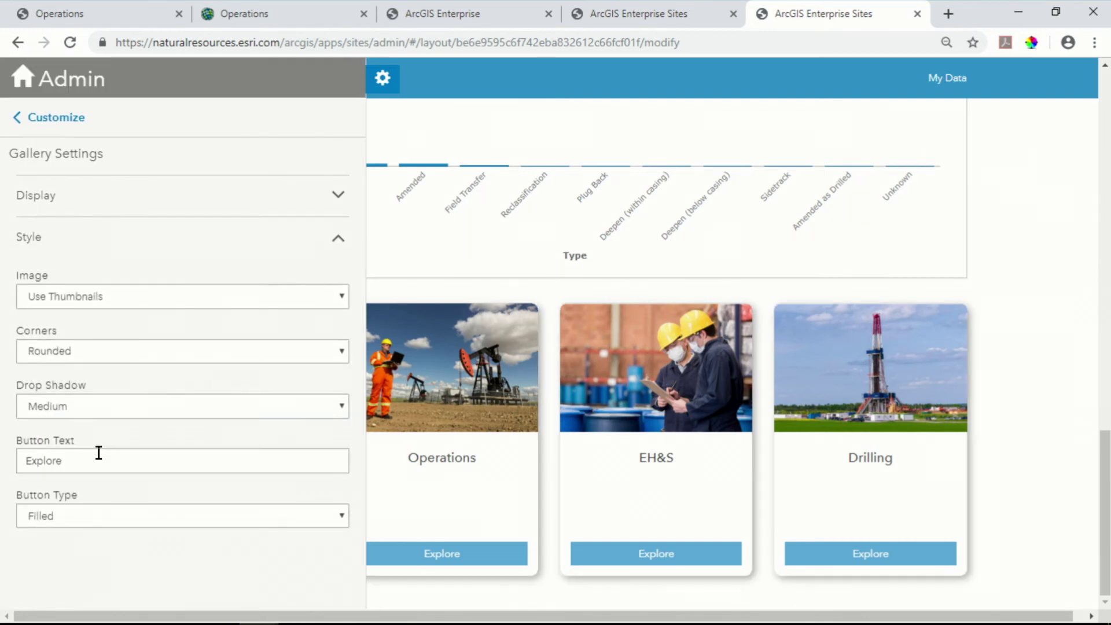
# - Save the site and open the published site
pyautogui.click(58, 116)
pyautogui.click(26, 208)
pyautogui.click(95, 207)
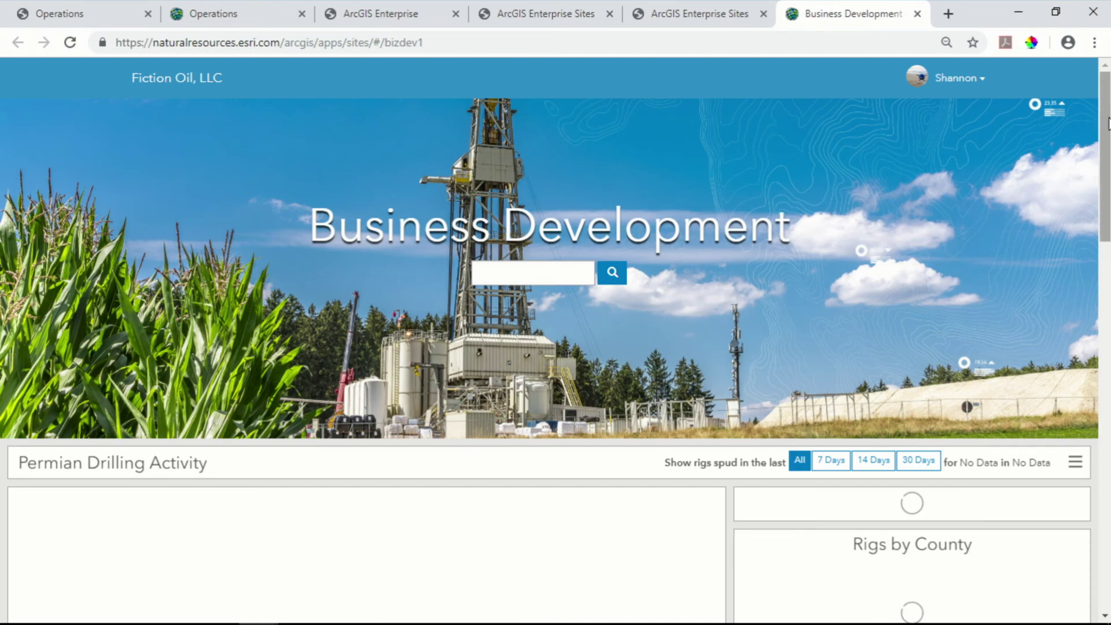
# - Scroll the live site past the dashboard, Competitor Activity map, Permits chart and page cards
pyautogui.scroll(-4, 1109, 123)
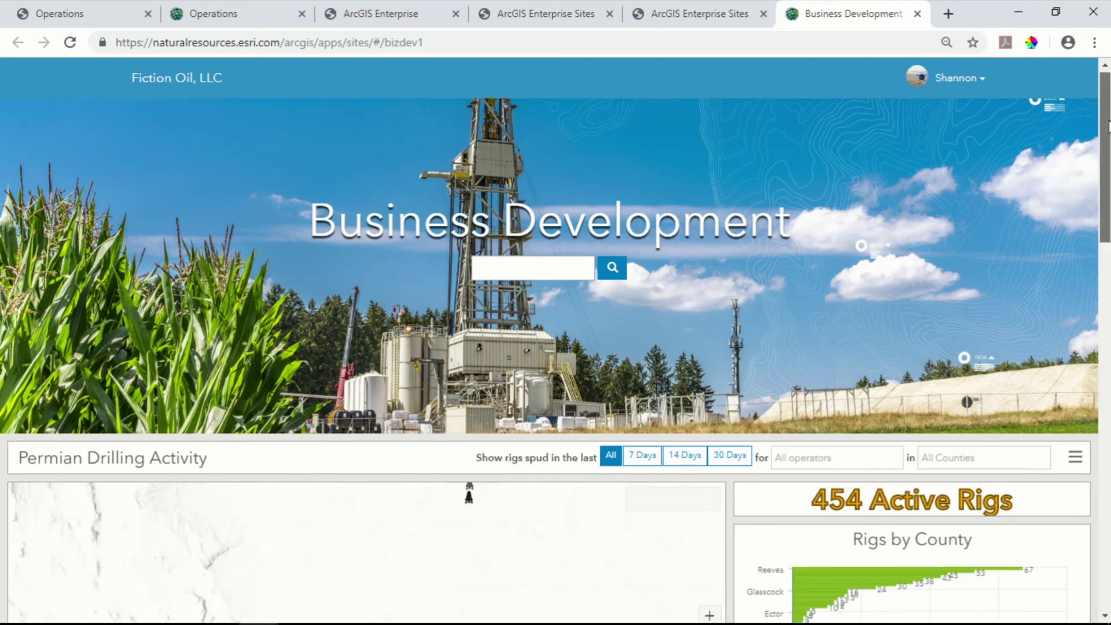
pyautogui.scroll(-6, 556, 358)
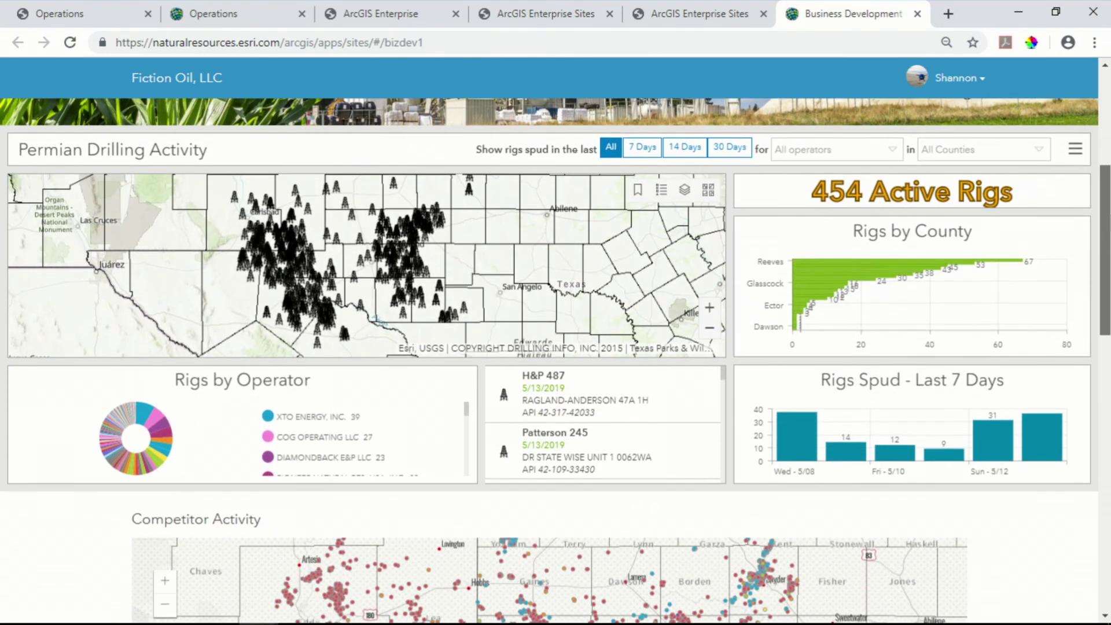
pyautogui.scroll(-7, 1109, 425)
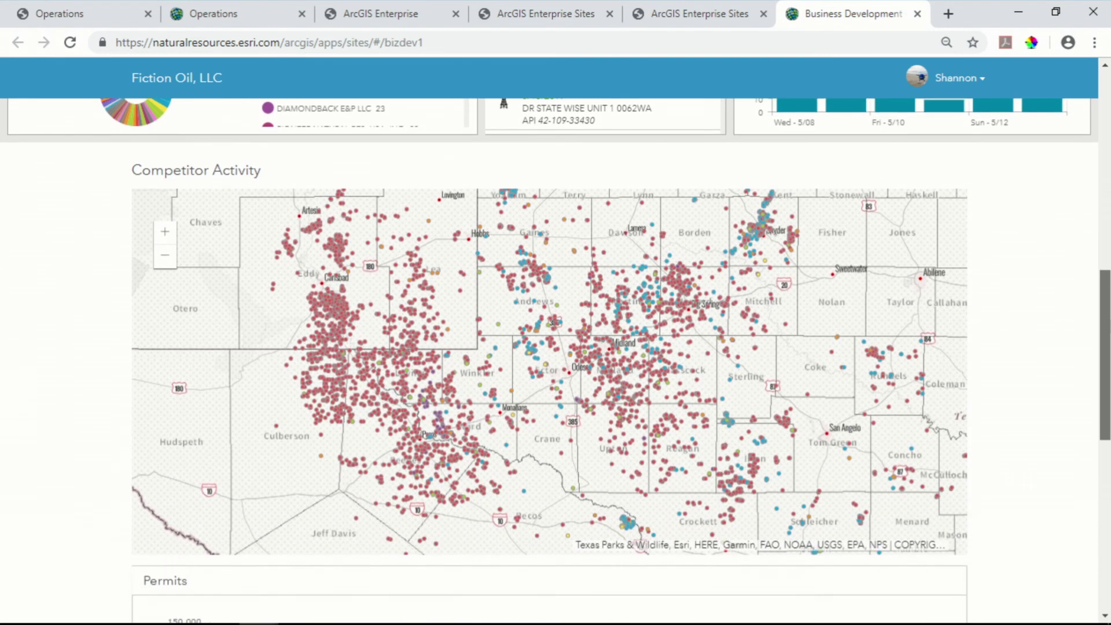
pyautogui.scroll(-4, 1108, 426)
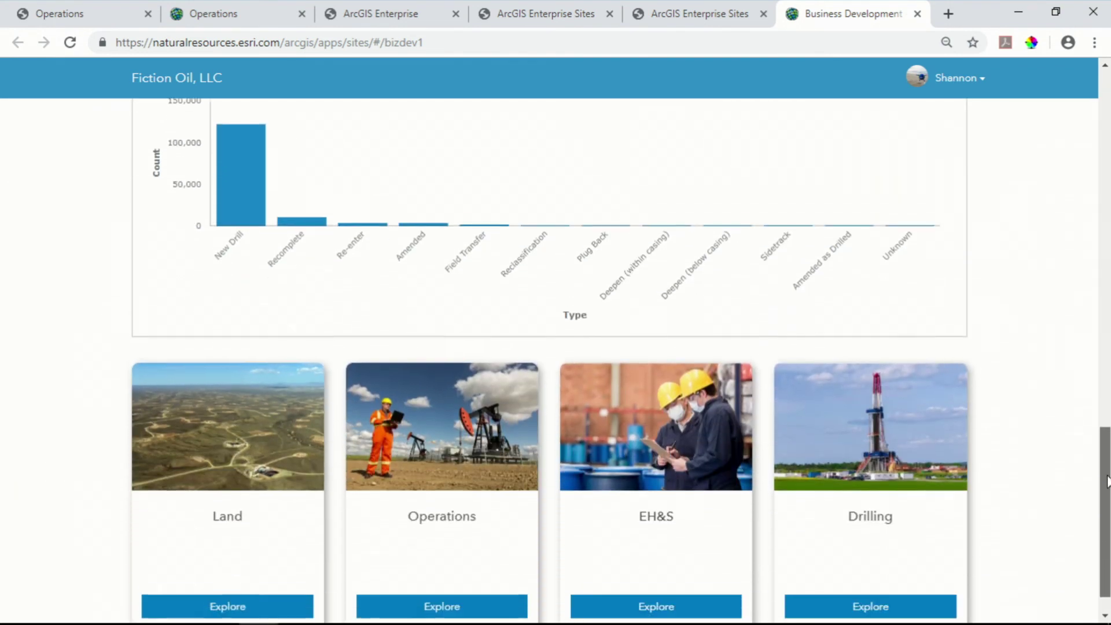